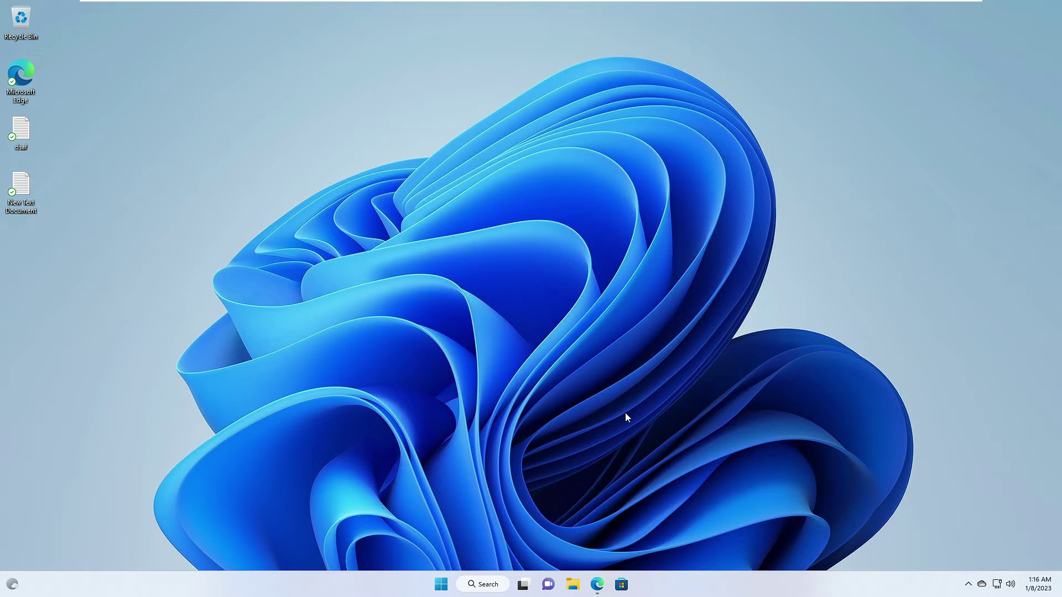
Step: Download the free Revo Uninstaller installer revosetup.exe in Edge and run it
click(597, 585)
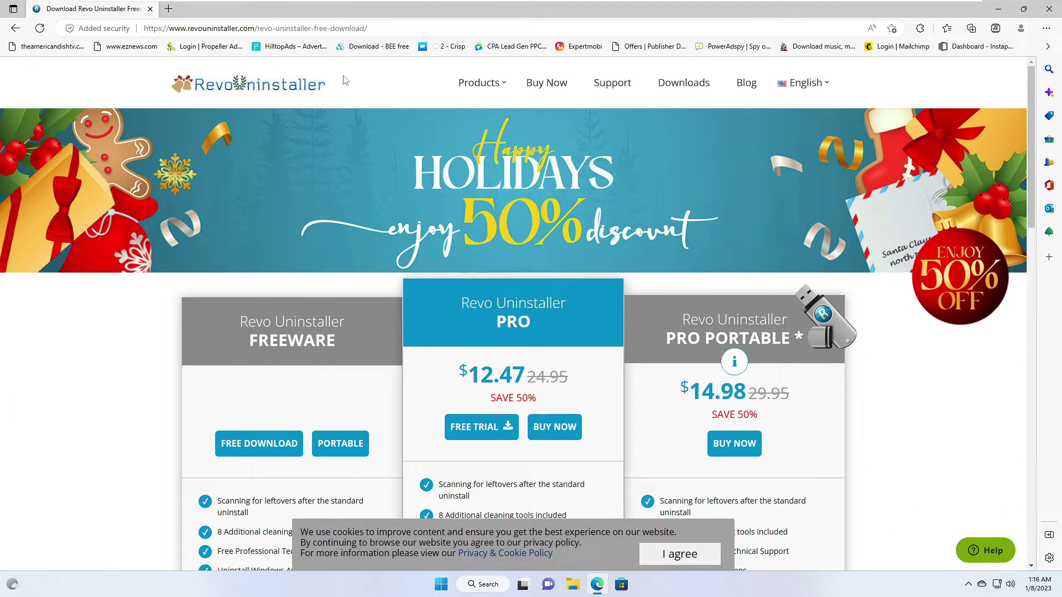
scroll(320, 166, down, 3)
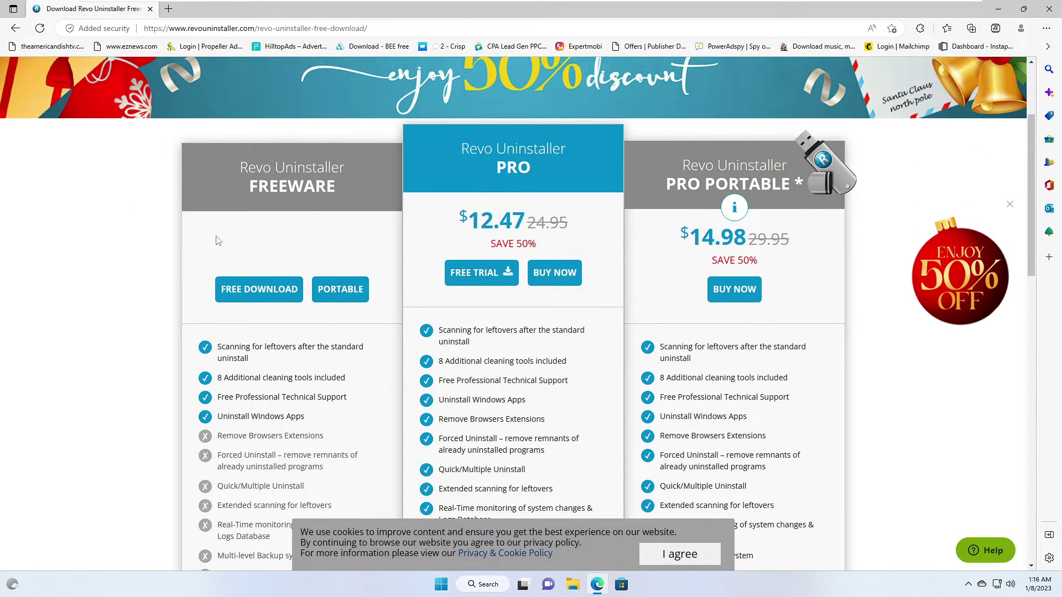
click(281, 296)
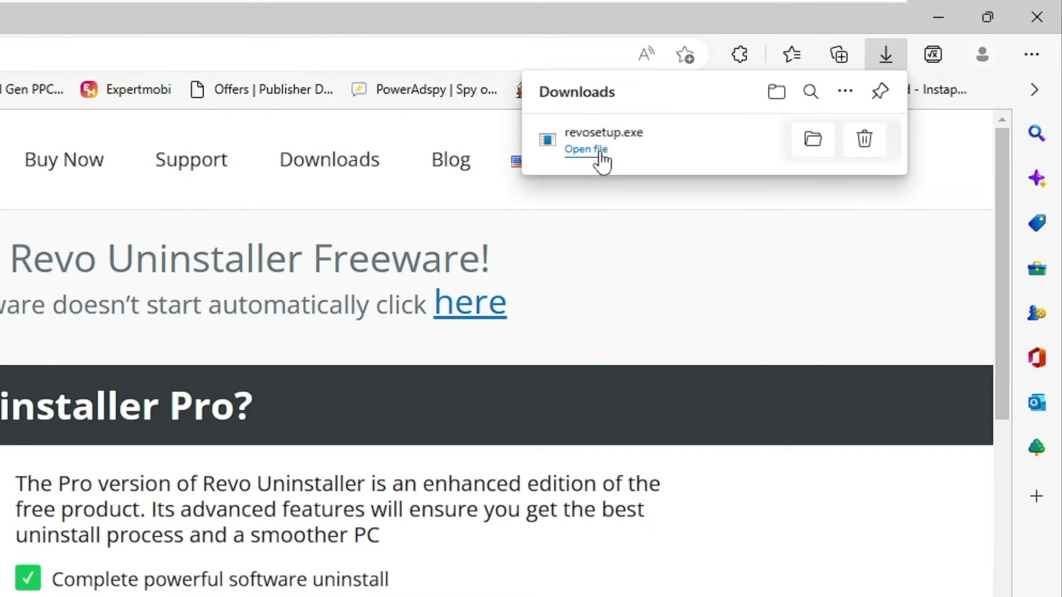
click(592, 154)
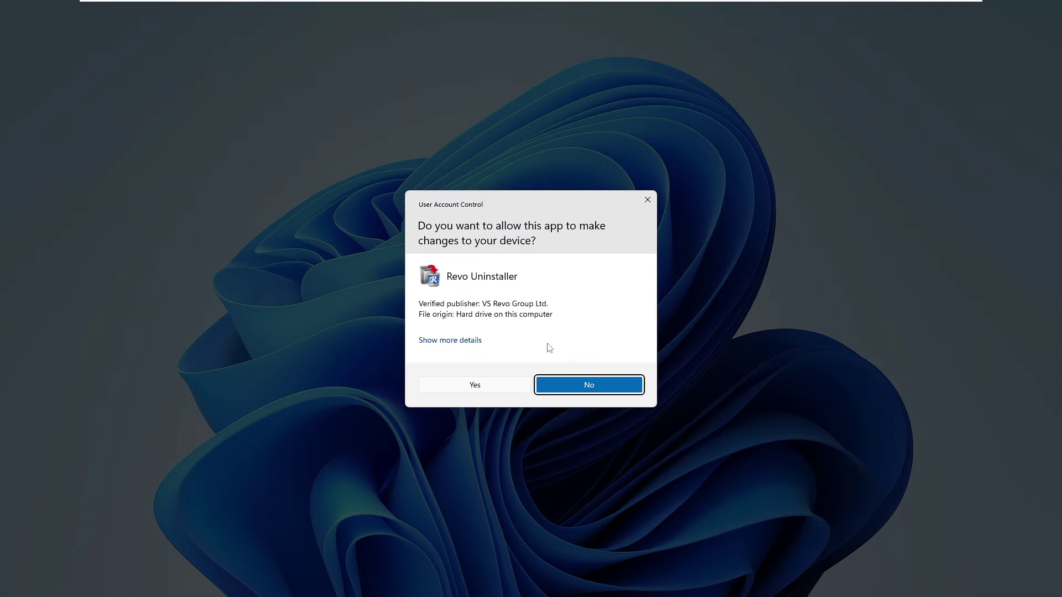
Step: Install Revo Uninstaller 2.4.2 in English into C:\Program Files\VS Revo Group\Revo Uninstaller, accepting the license
click(463, 391)
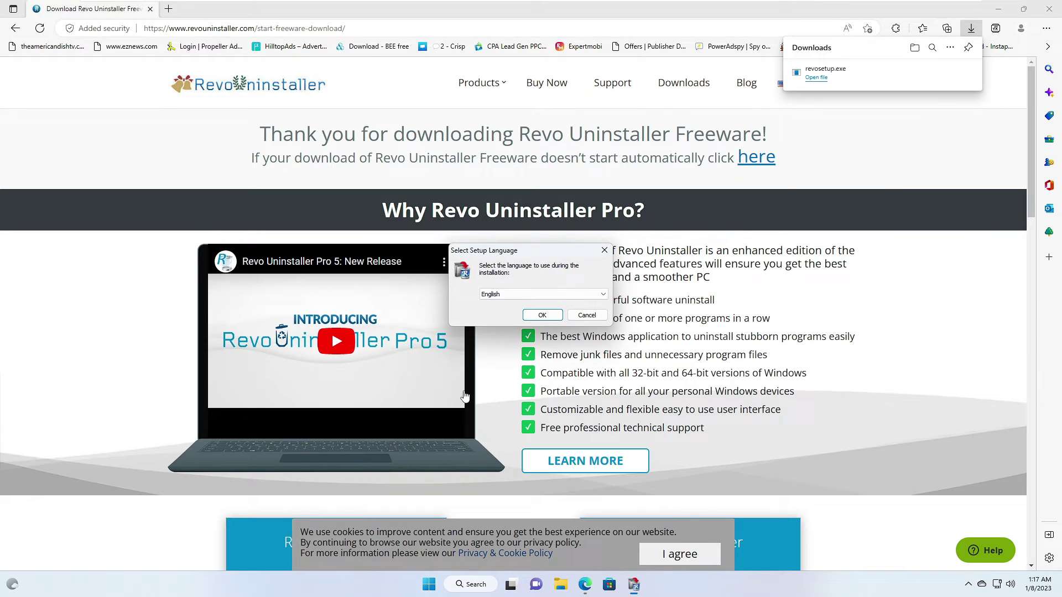
click(543, 316)
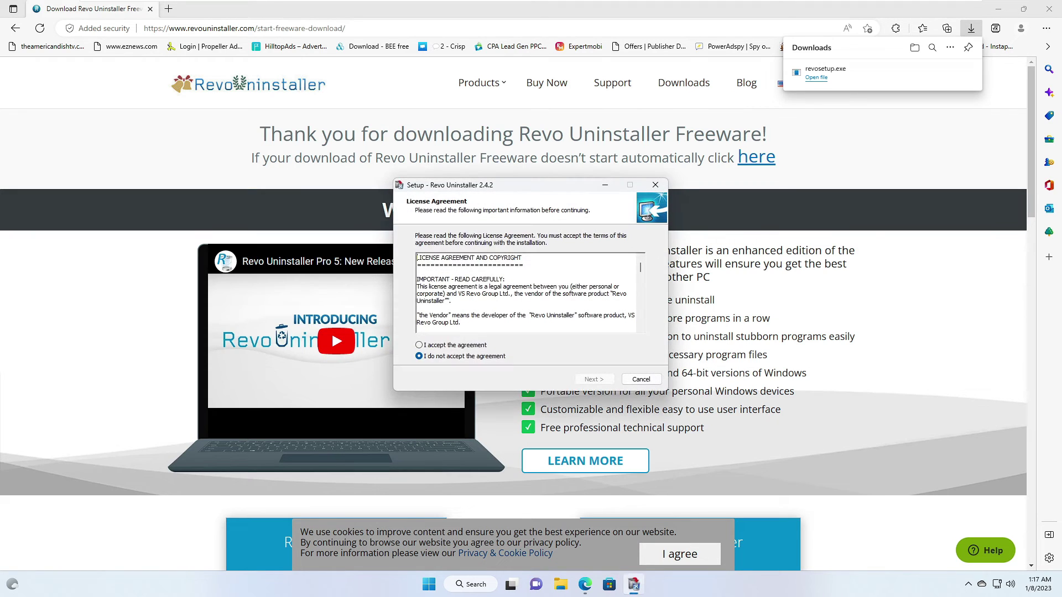
click(463, 345)
click(594, 381)
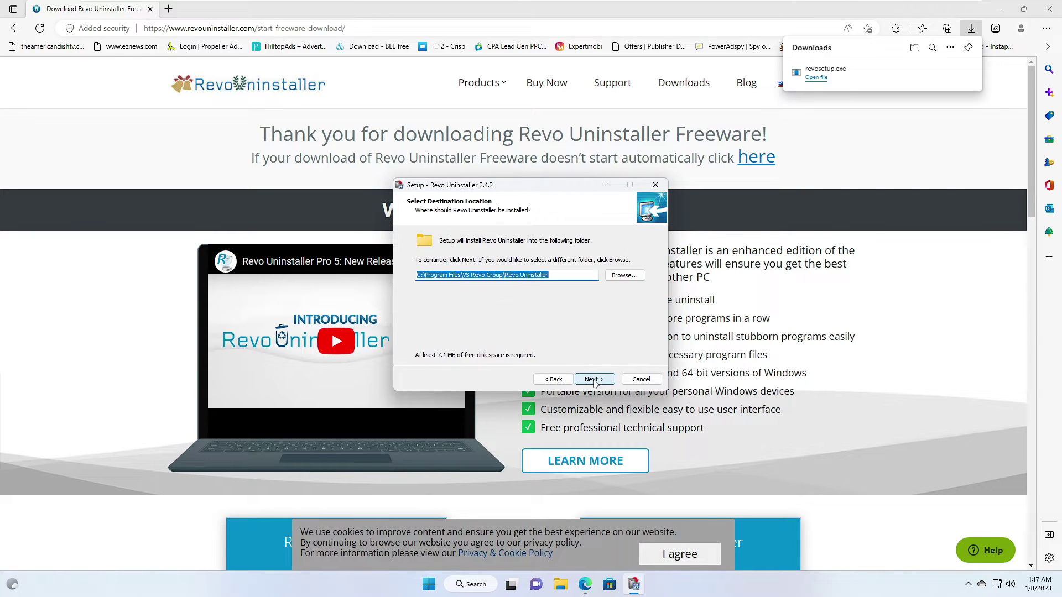
click(594, 380)
click(594, 381)
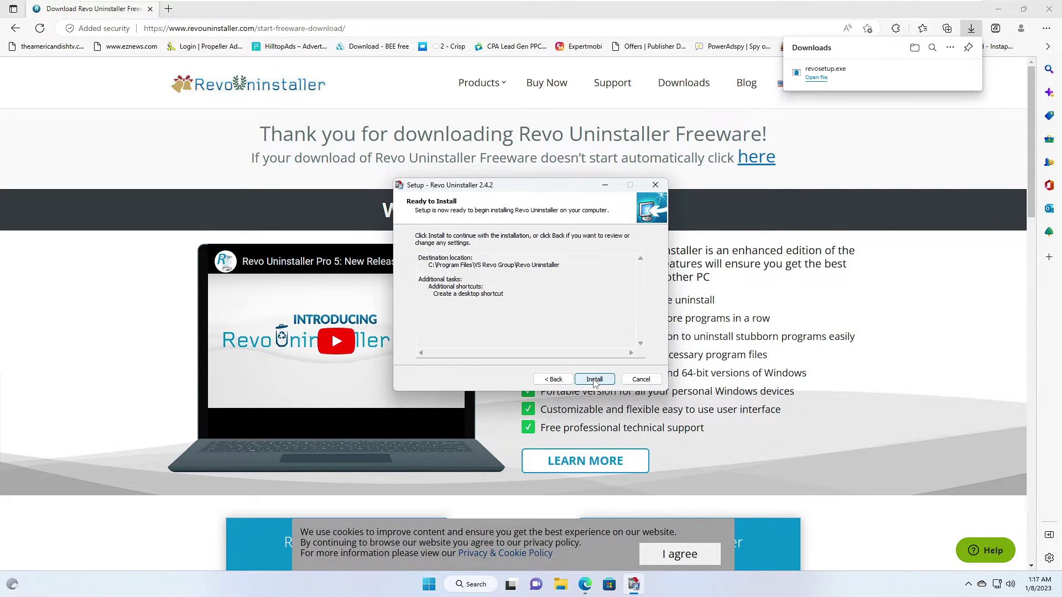
click(593, 381)
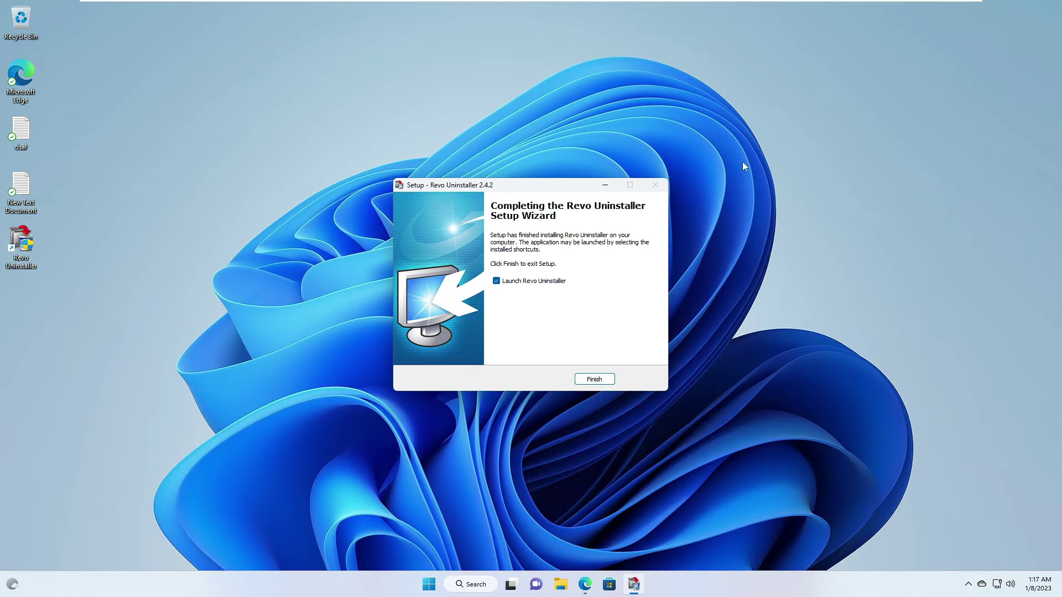
Step: Launch Revo Uninstaller and start uninstalling Microsoft Edge without making a system restore point
click(597, 379)
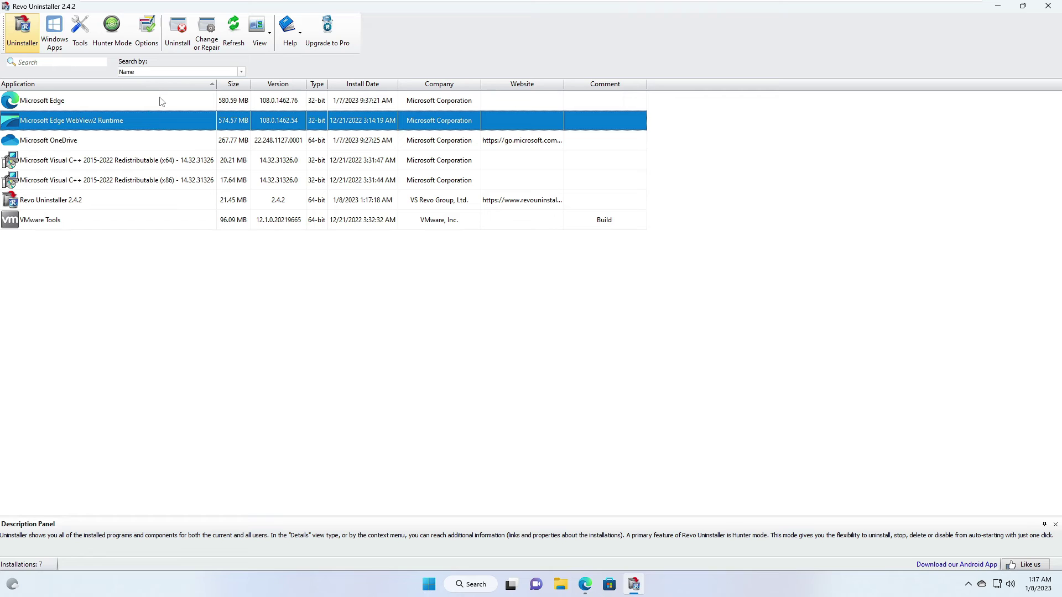
click(159, 99)
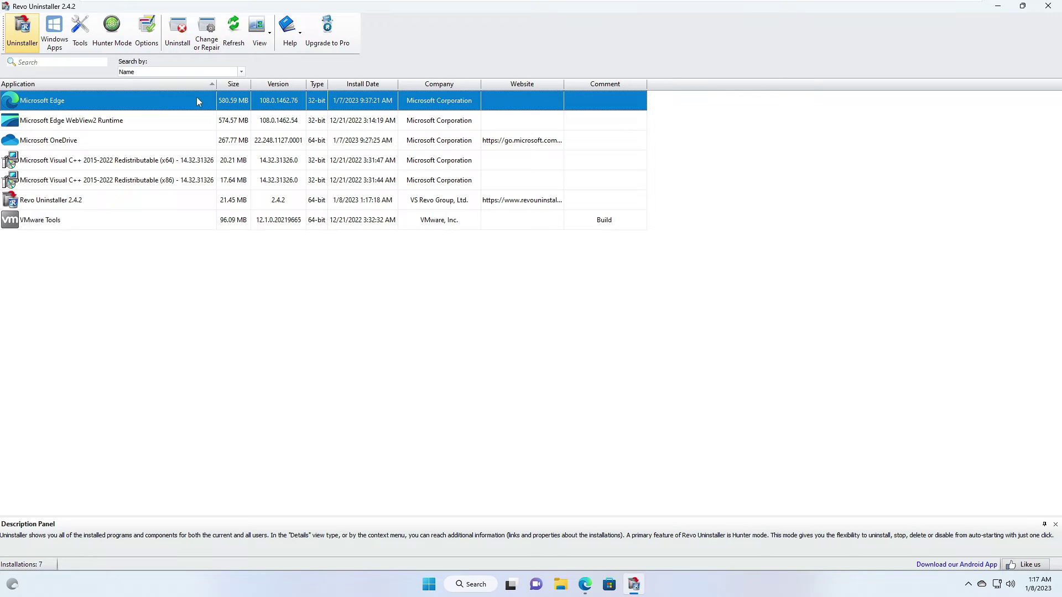
click(180, 46)
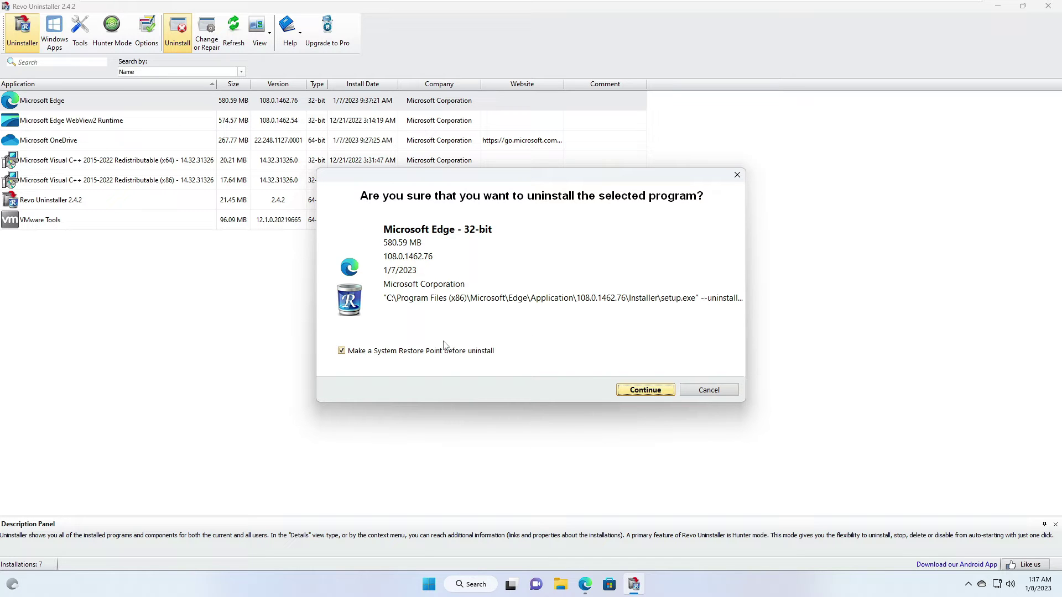
click(342, 352)
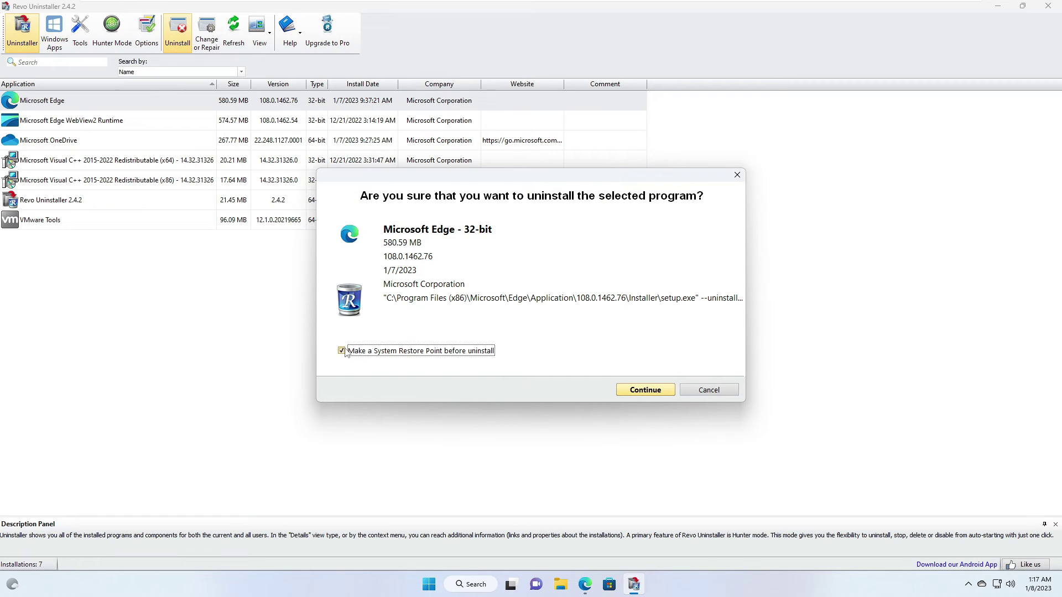
Step: Confirm the Edge uninstall, scan, and delete all leftover registry items (96 keys, 179 values)
click(635, 392)
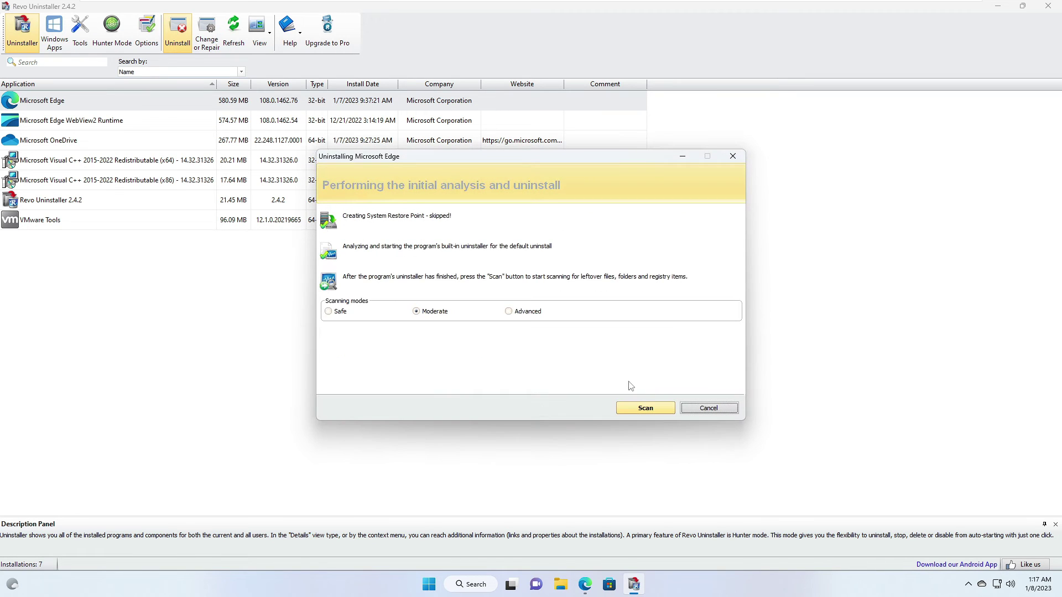
click(643, 410)
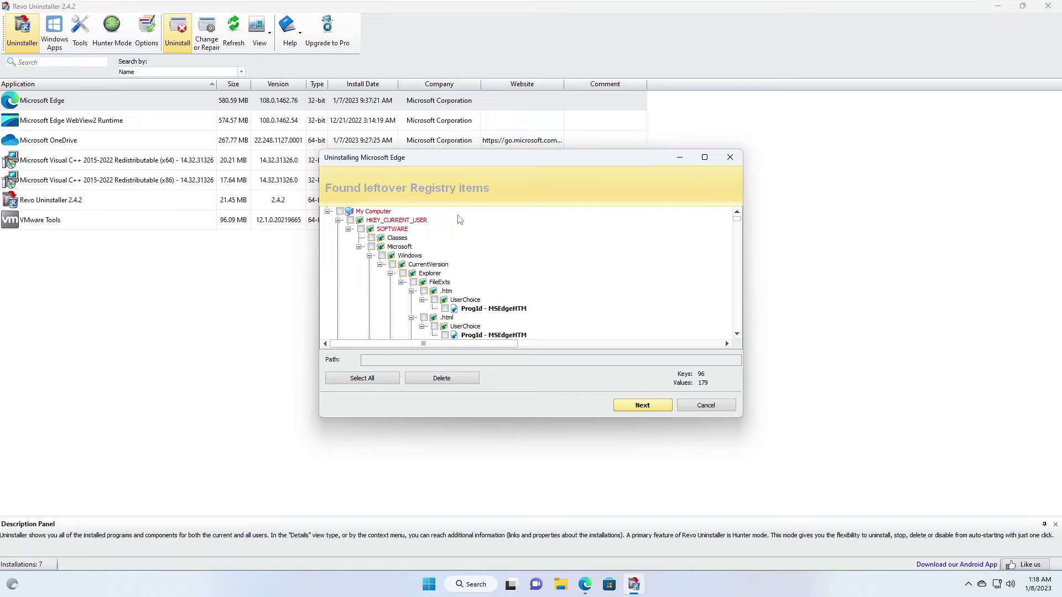
click(366, 381)
click(446, 378)
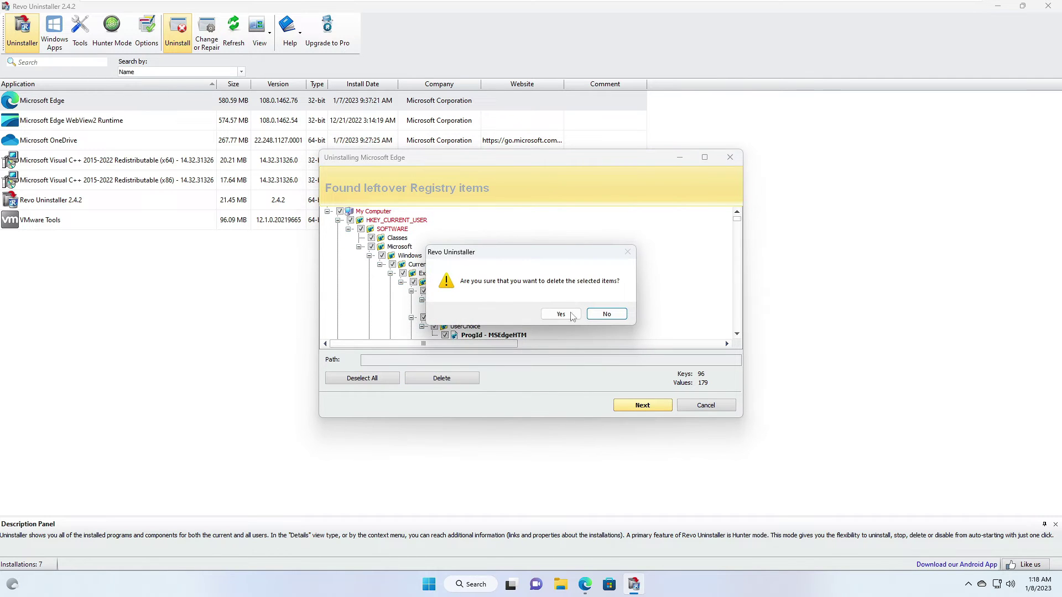
click(567, 315)
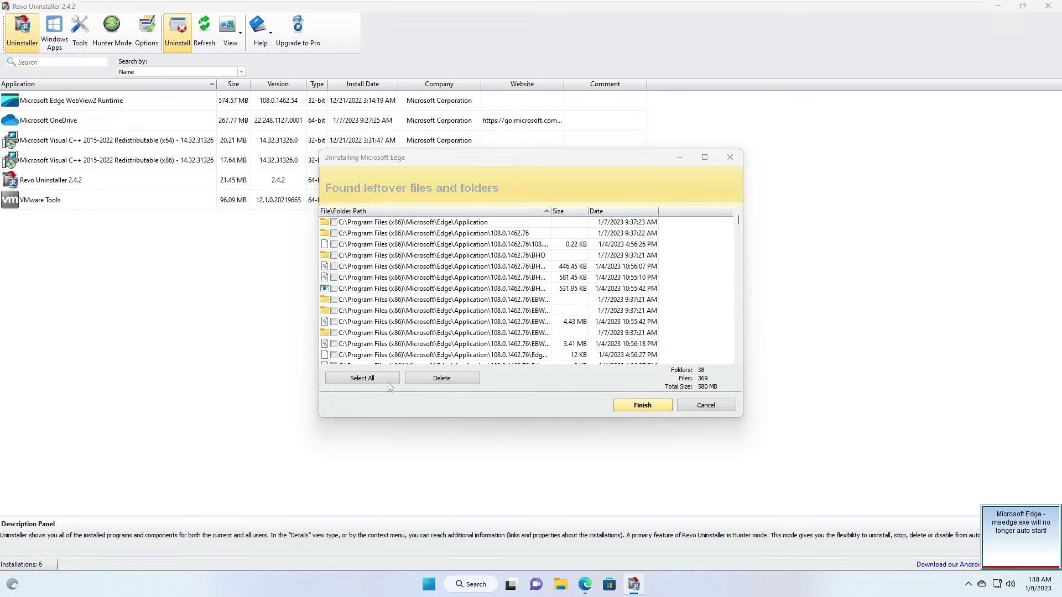
Step: Delete all of Edge's leftover files and folders, accept the restart notice, and finish the uninstall
click(376, 382)
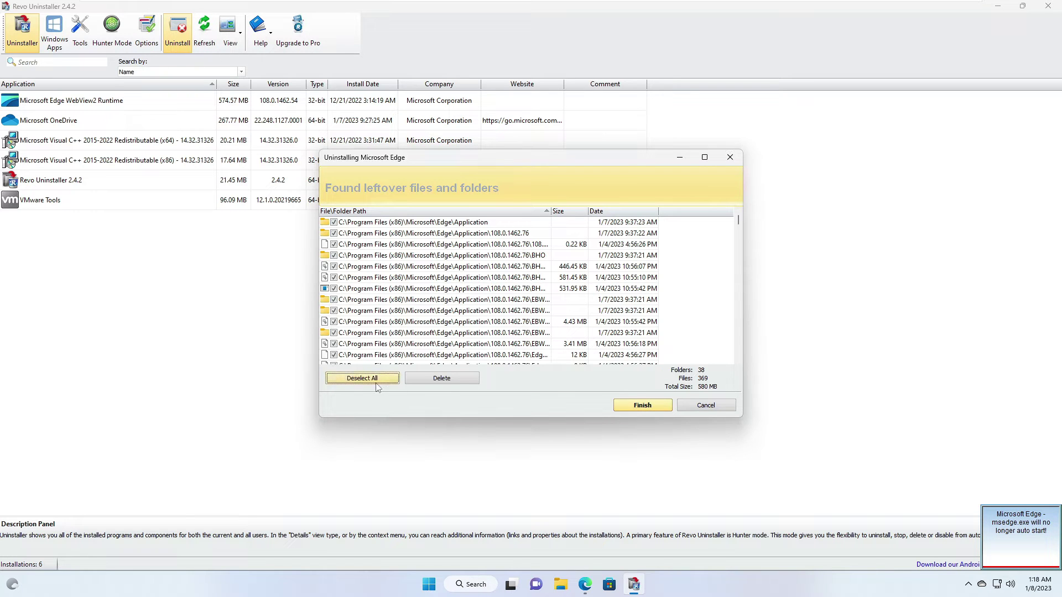
click(447, 380)
click(560, 317)
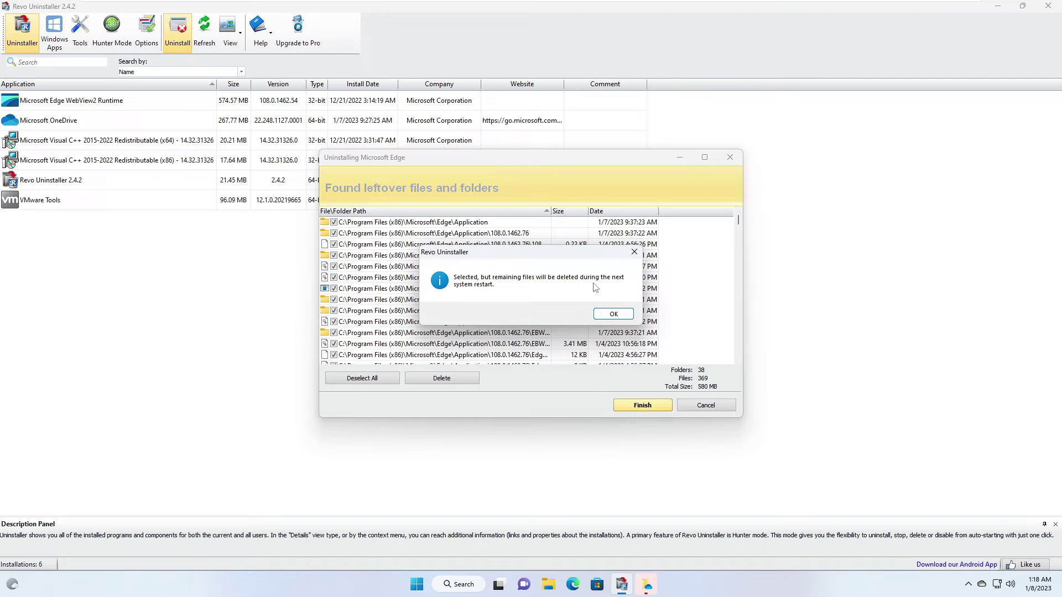
click(614, 314)
click(643, 405)
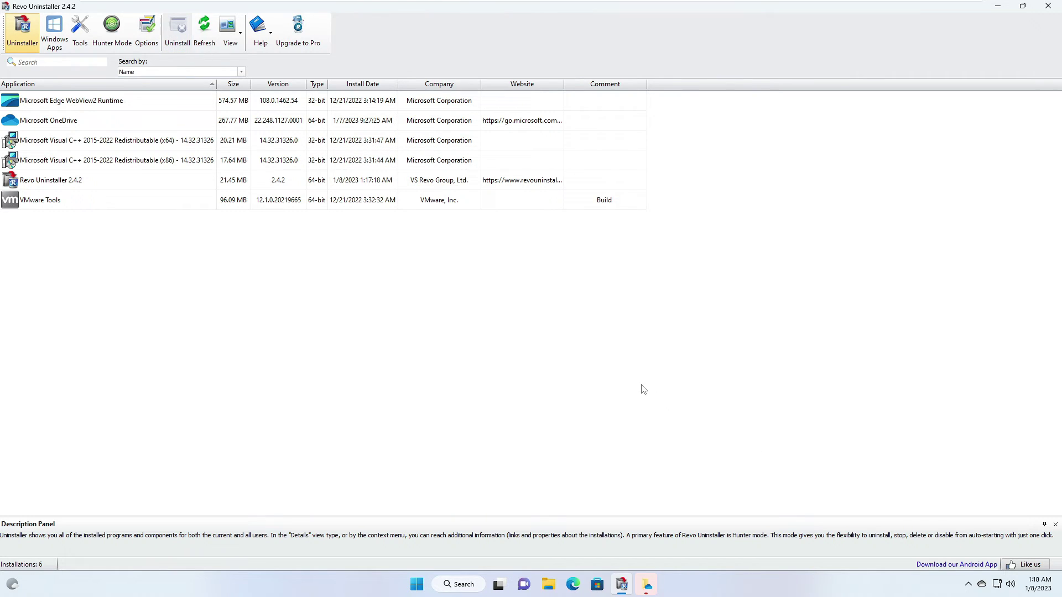
click(1048, 6)
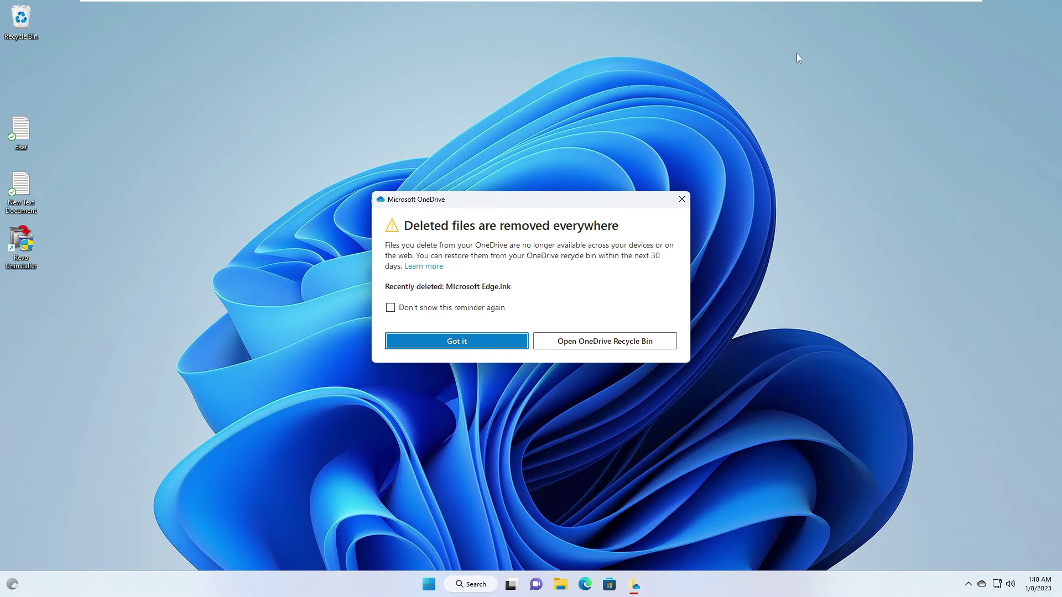
click(682, 200)
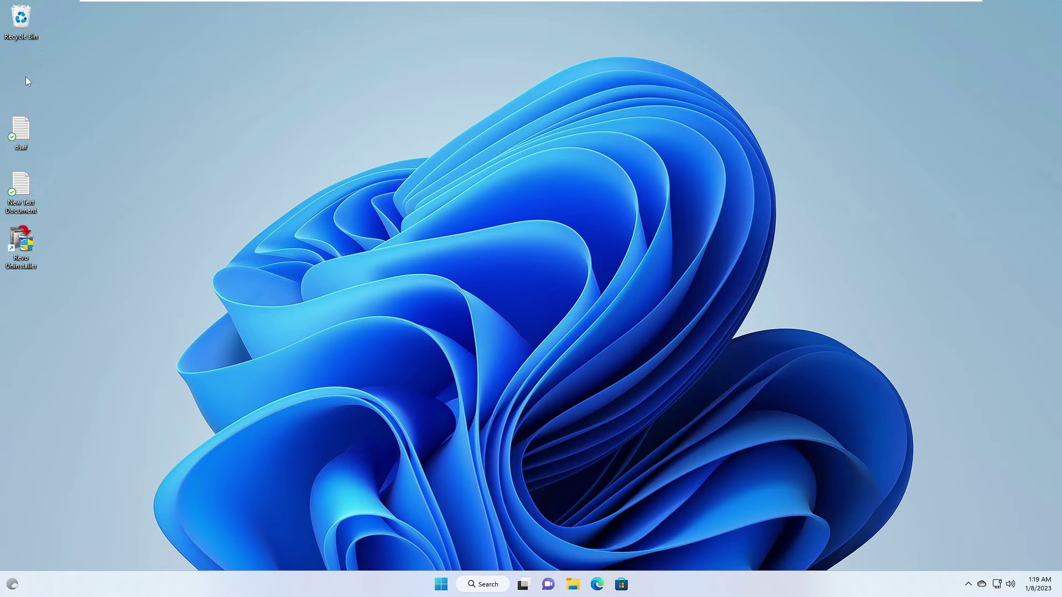
Step: Search for regedit and open Registry Editor with administrator permission
click(483, 586)
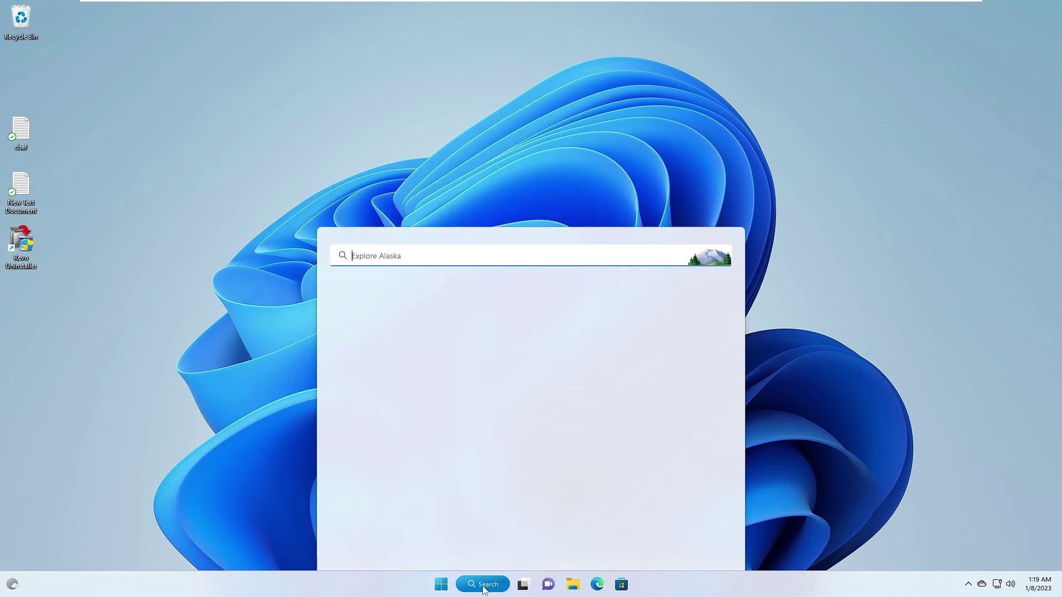
text(re)
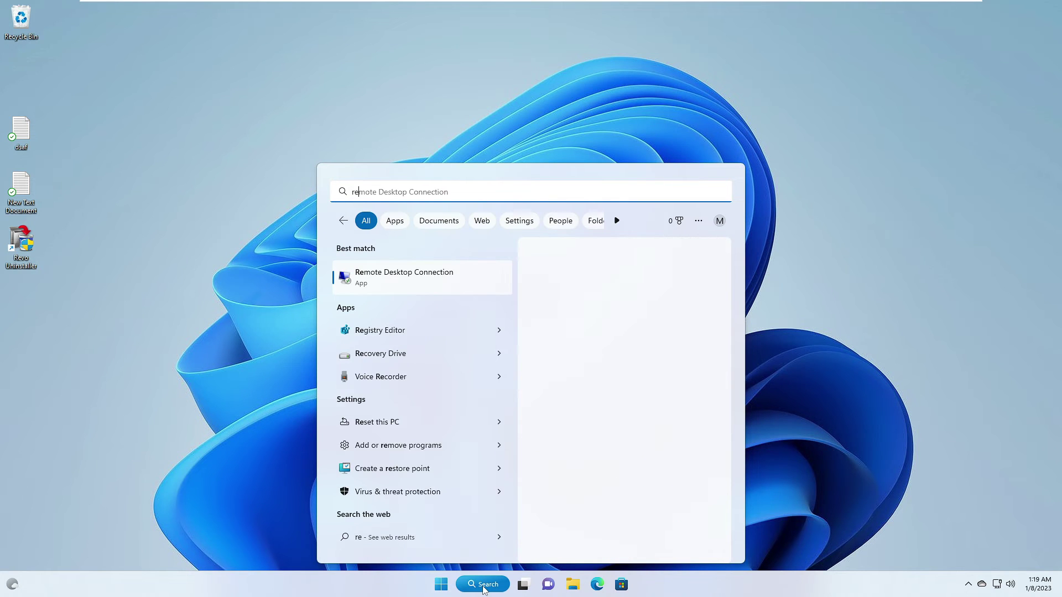
text(gedit)
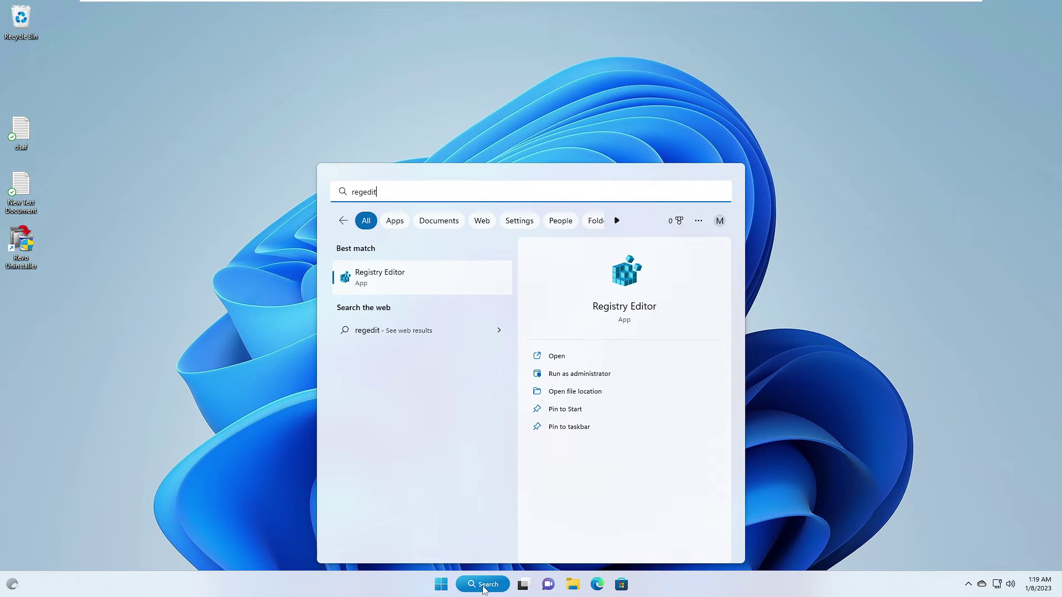
click(381, 278)
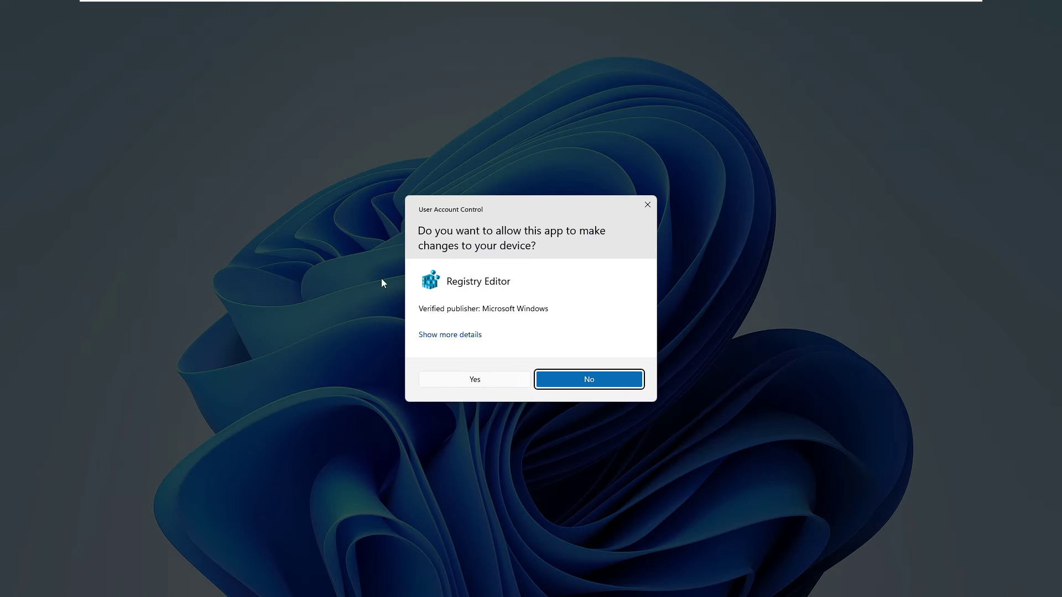
click(474, 380)
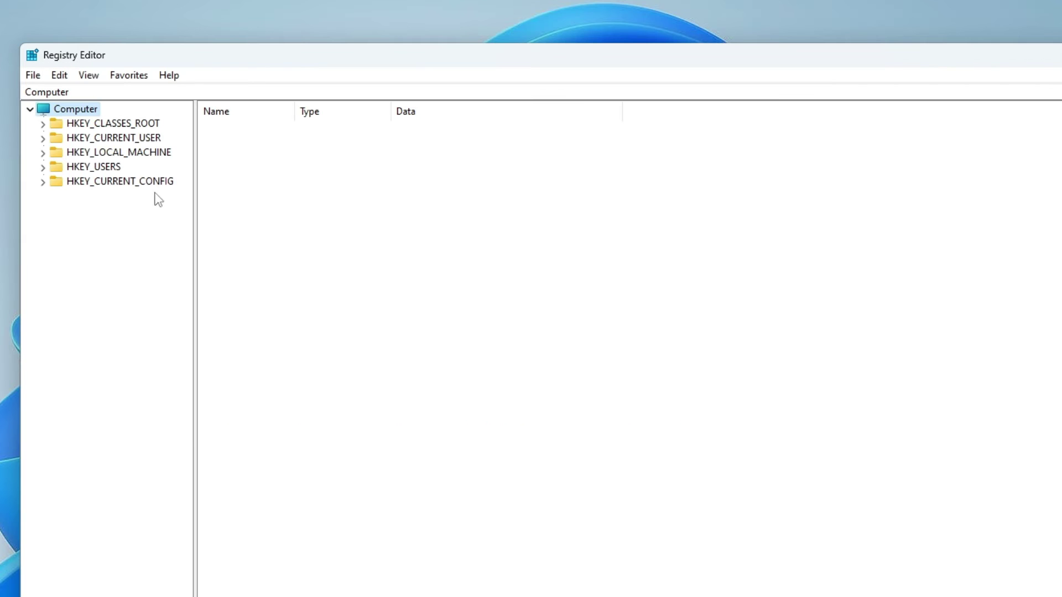
Step: Create a key named EdgeUpdate under HKEY_LOCAL_MACHINE\SOFTWARE\Microsoft
click(125, 153)
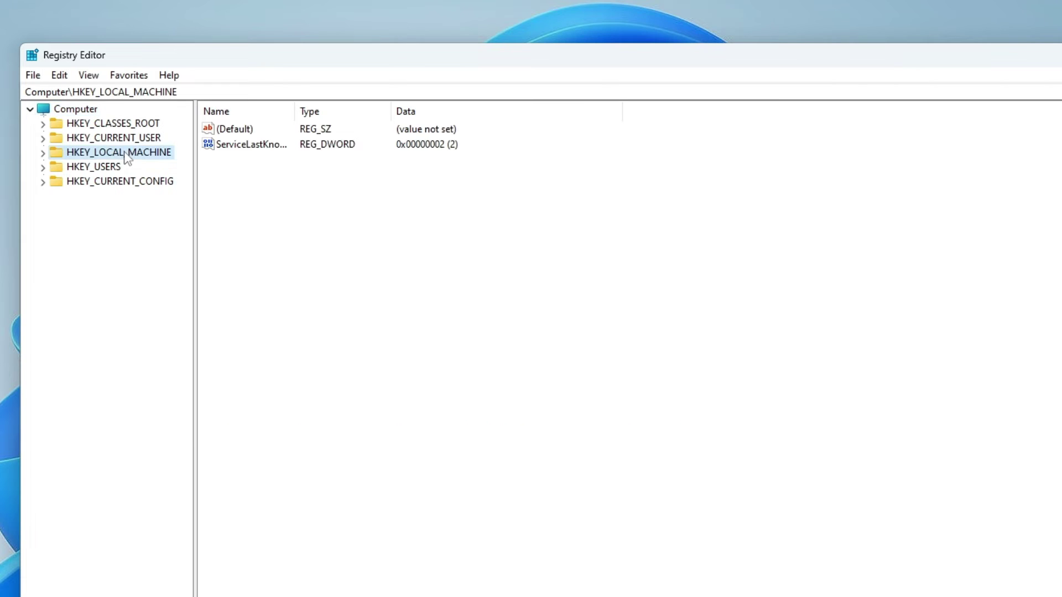
double_click(139, 154)
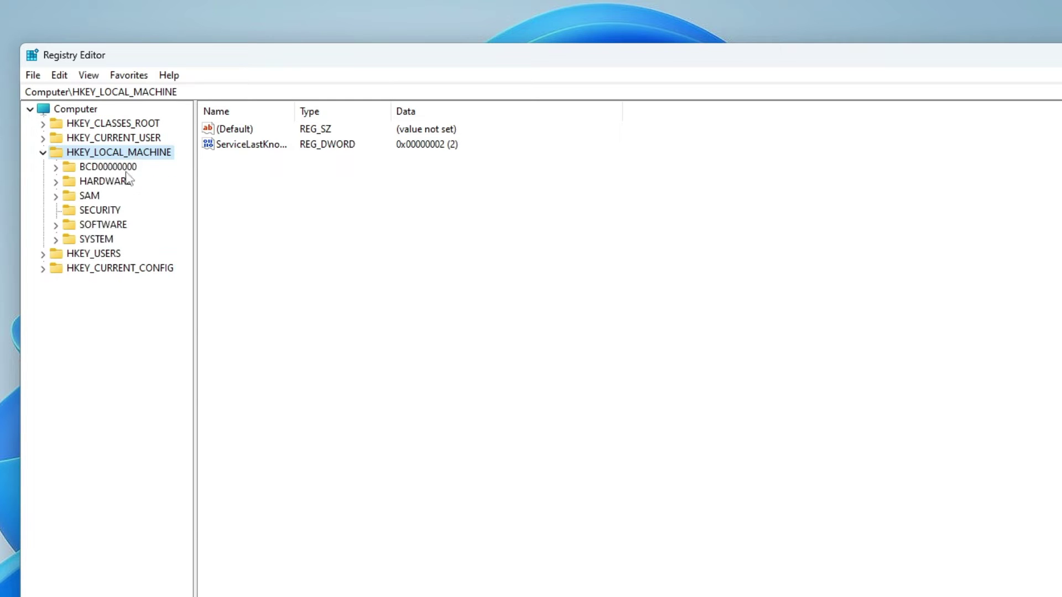
double_click(110, 225)
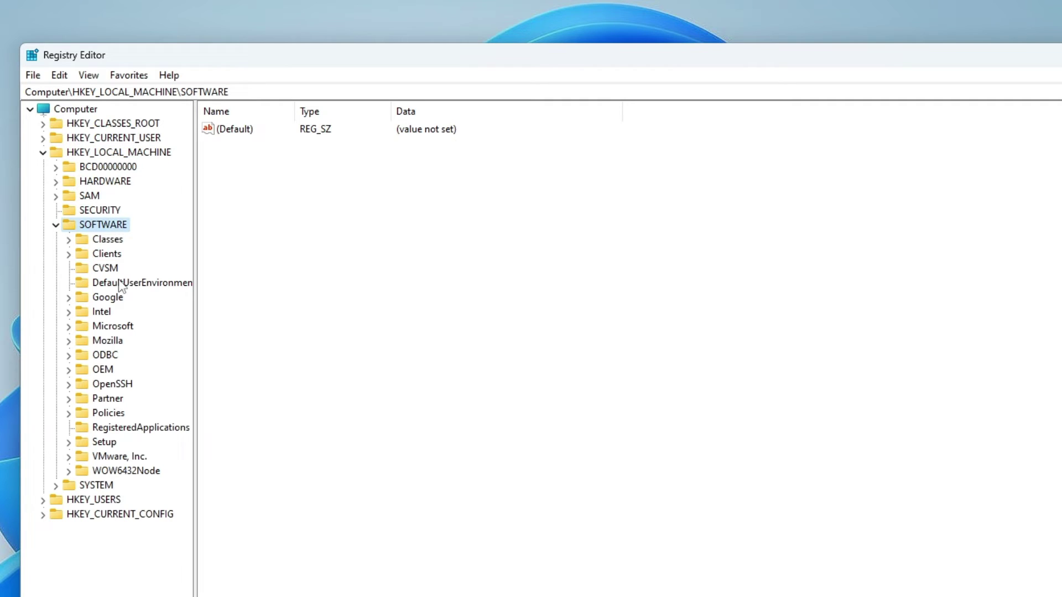
click(119, 330)
right_click(128, 331)
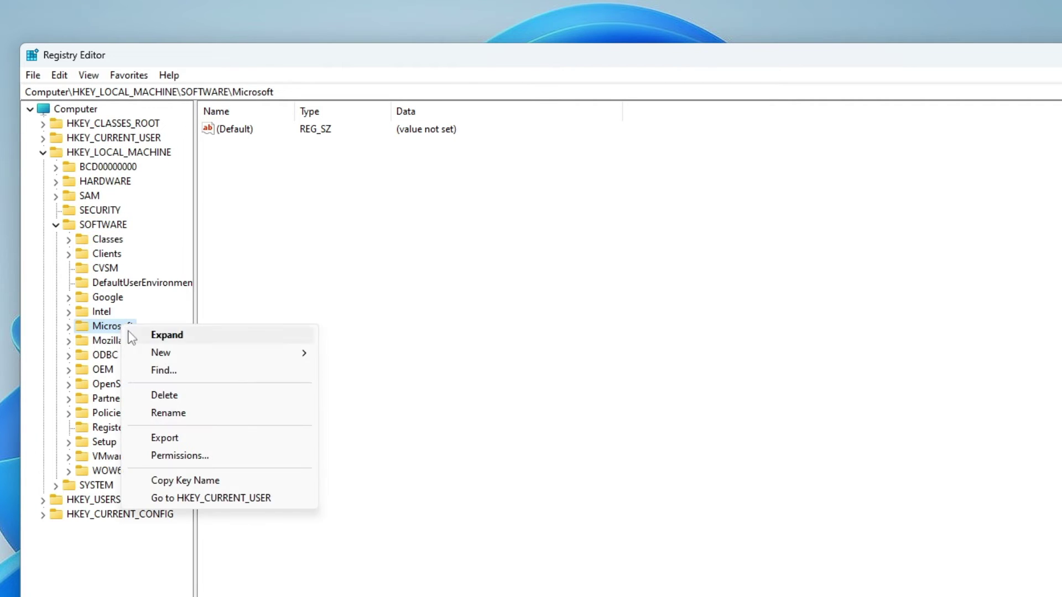
mouse_move(168, 357)
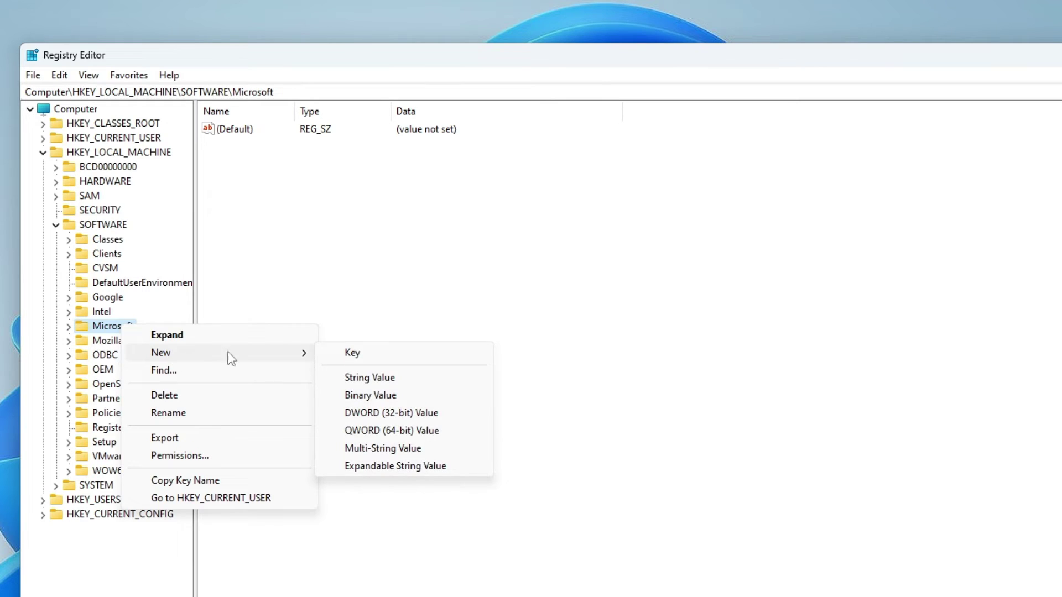
click(356, 354)
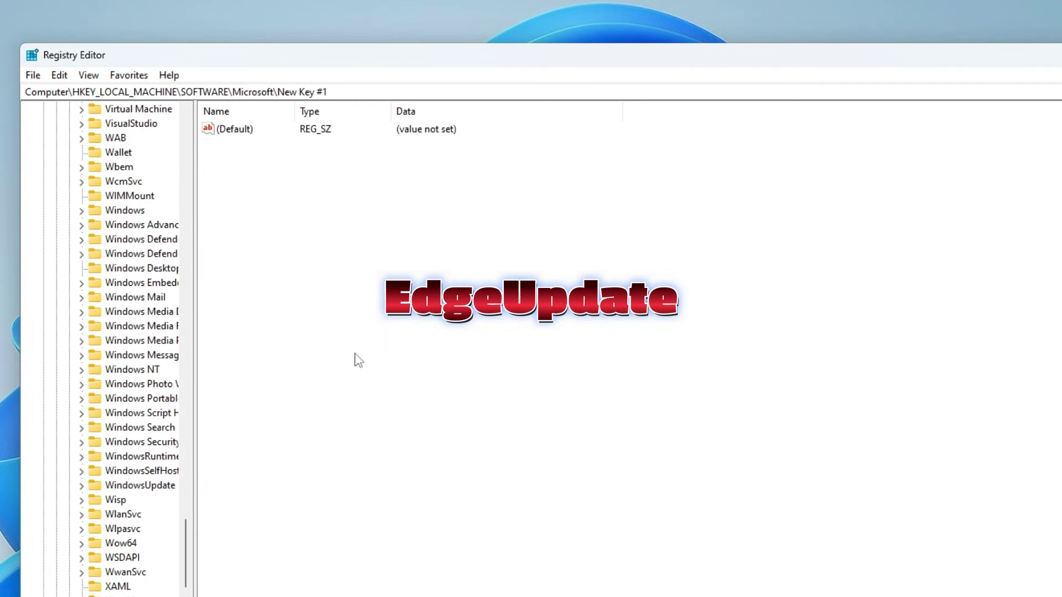
text(EdgeUpdate)
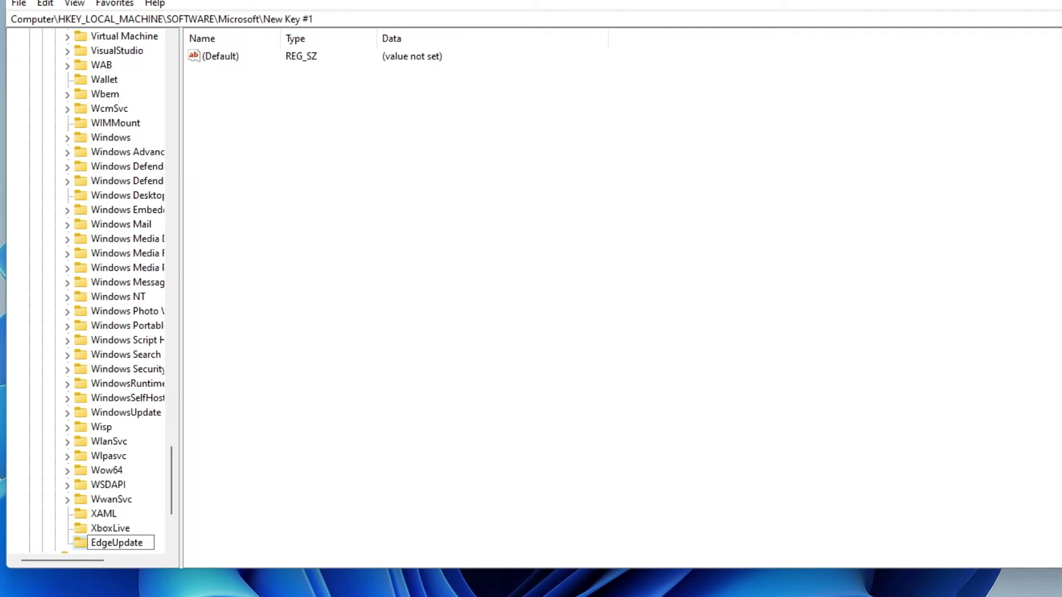
key(Return)
scroll(132, 536, down, 3)
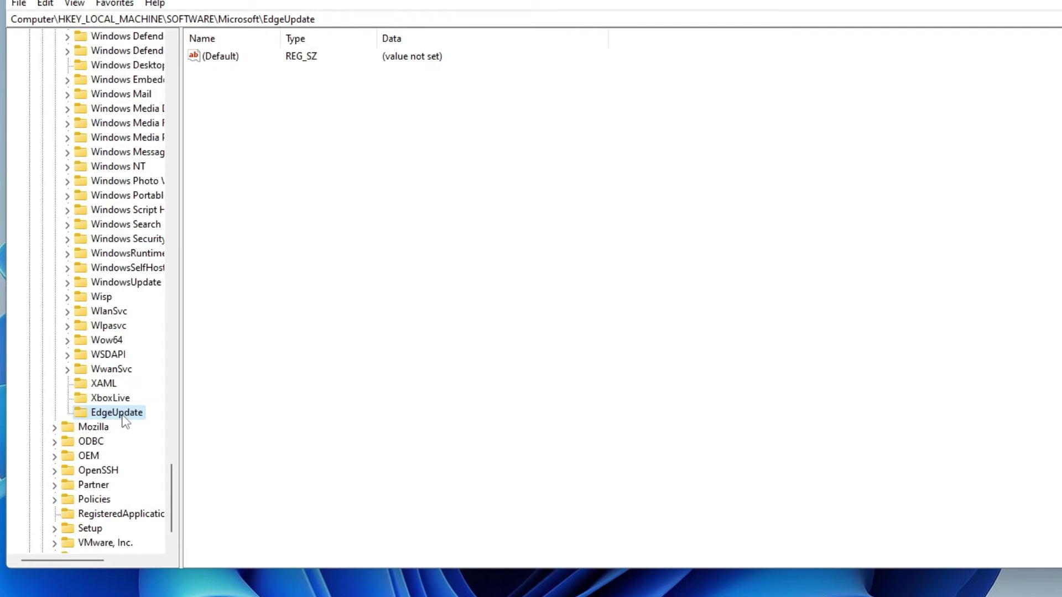
click(416, 358)
Step: Add a DWORD (32-bit) value DoNotUpdatetoEdgeWithChromium to EdgeUpdate and set its data to 1
right_click(454, 289)
mouse_move(487, 294)
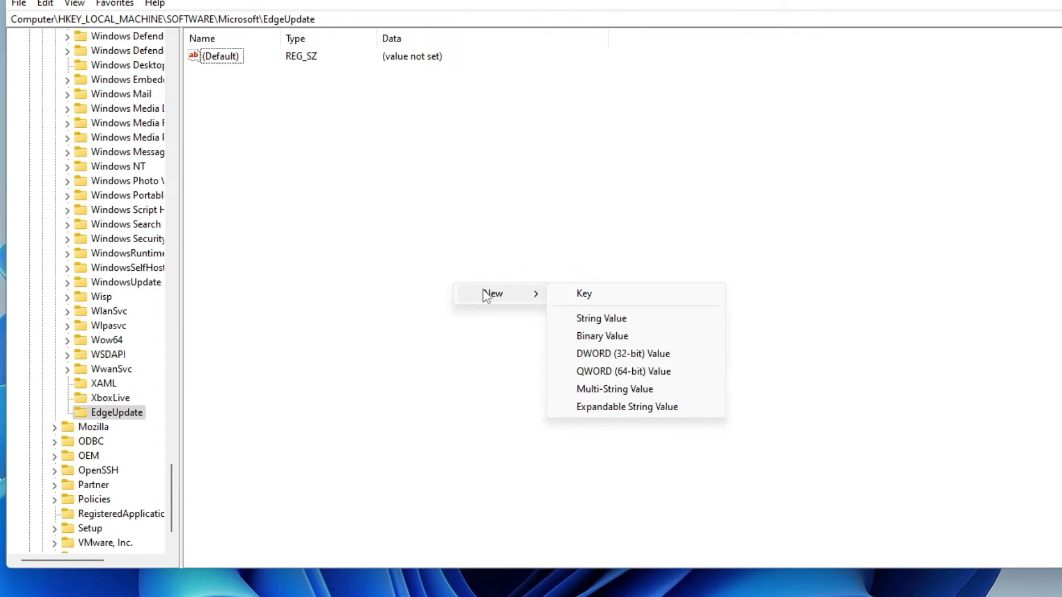
click(610, 354)
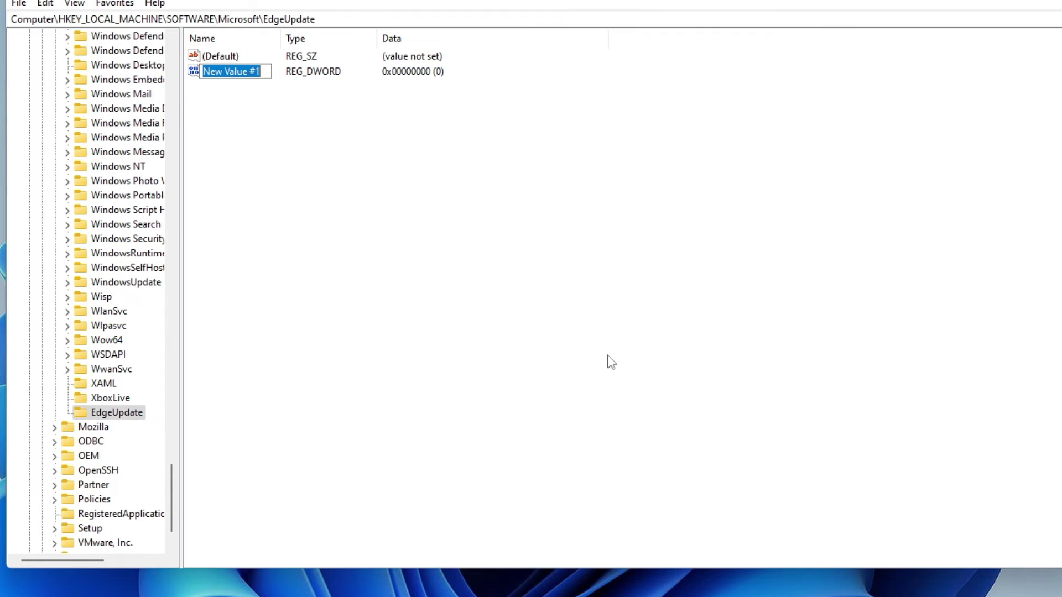
text(DoNo)
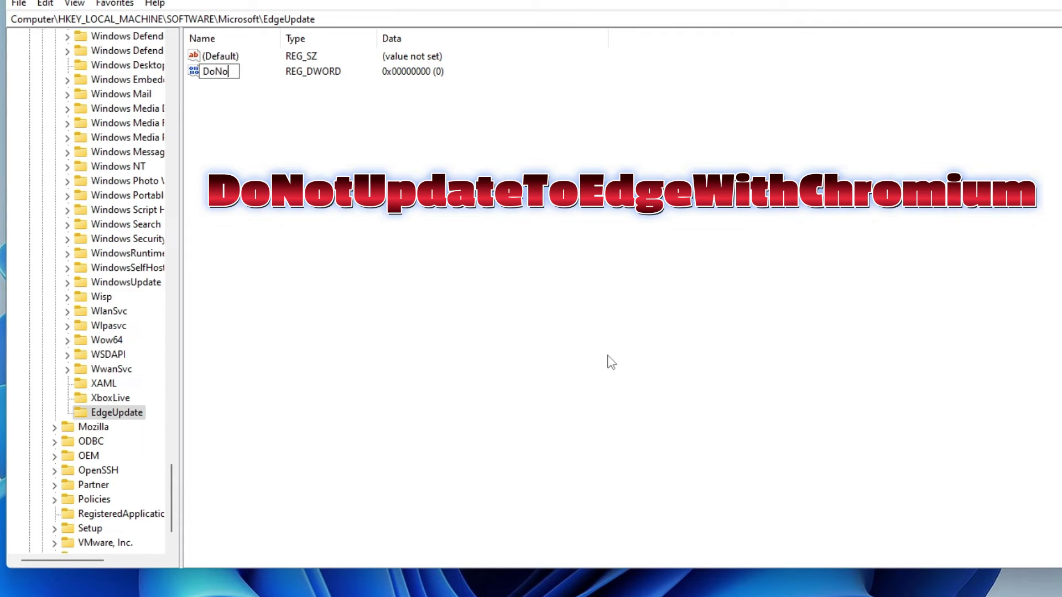
text(tUpdatetoEdgeWit)
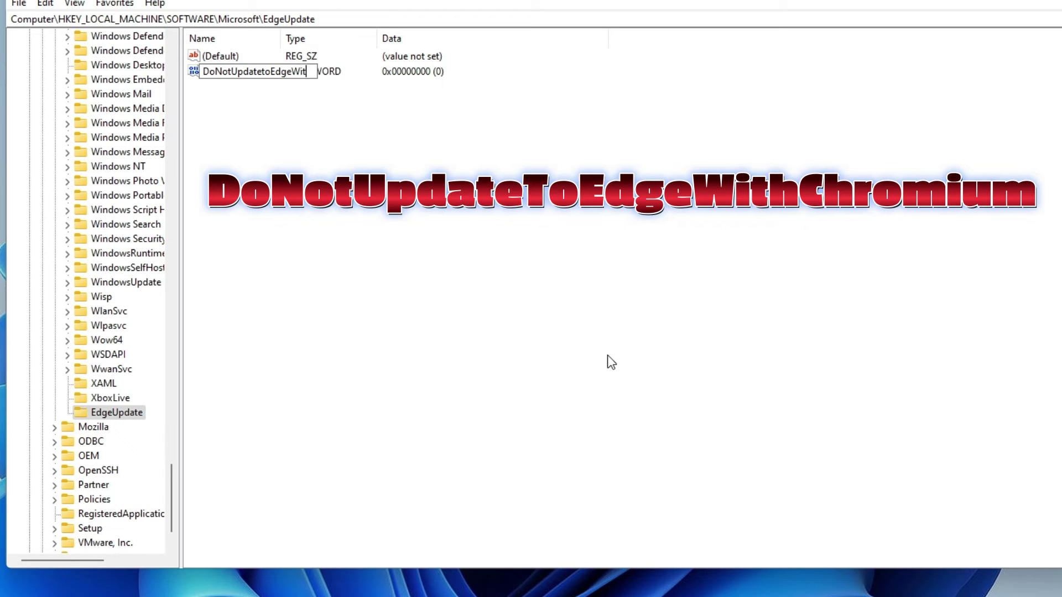
text(hChromium)
click(260, 126)
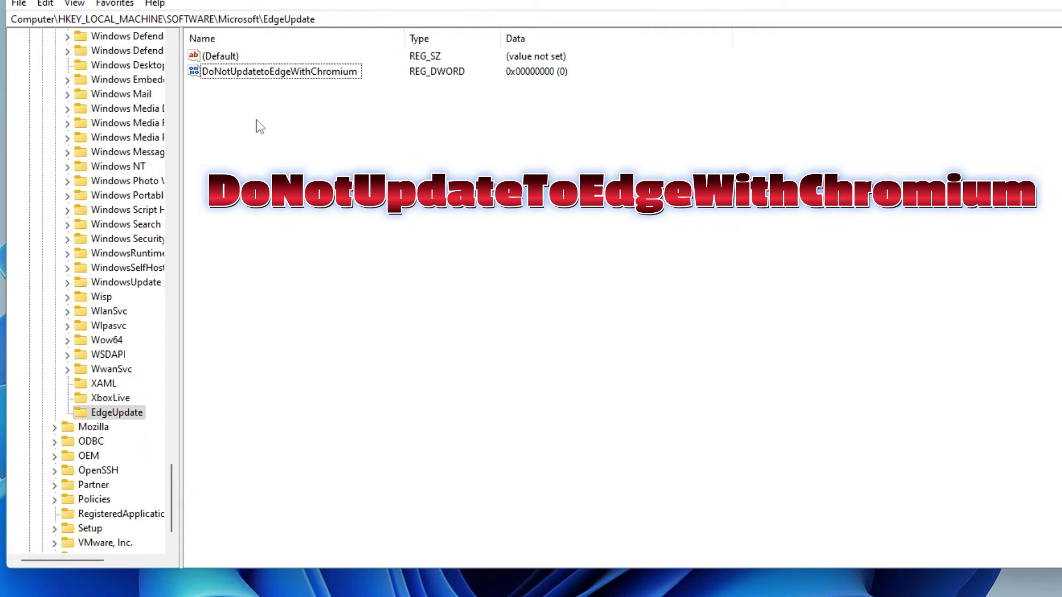
click(271, 74)
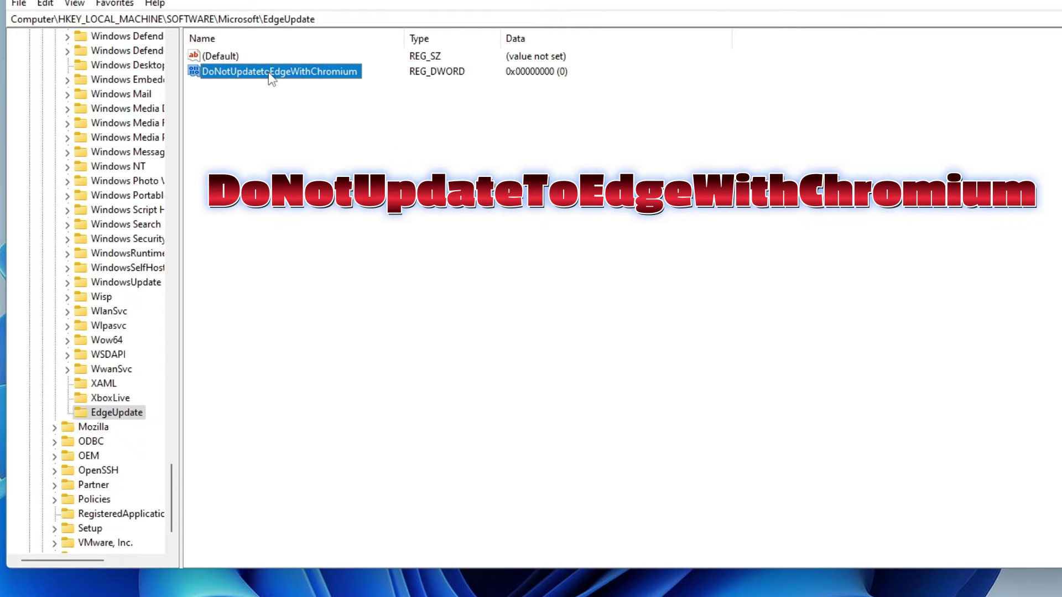
double_click(293, 74)
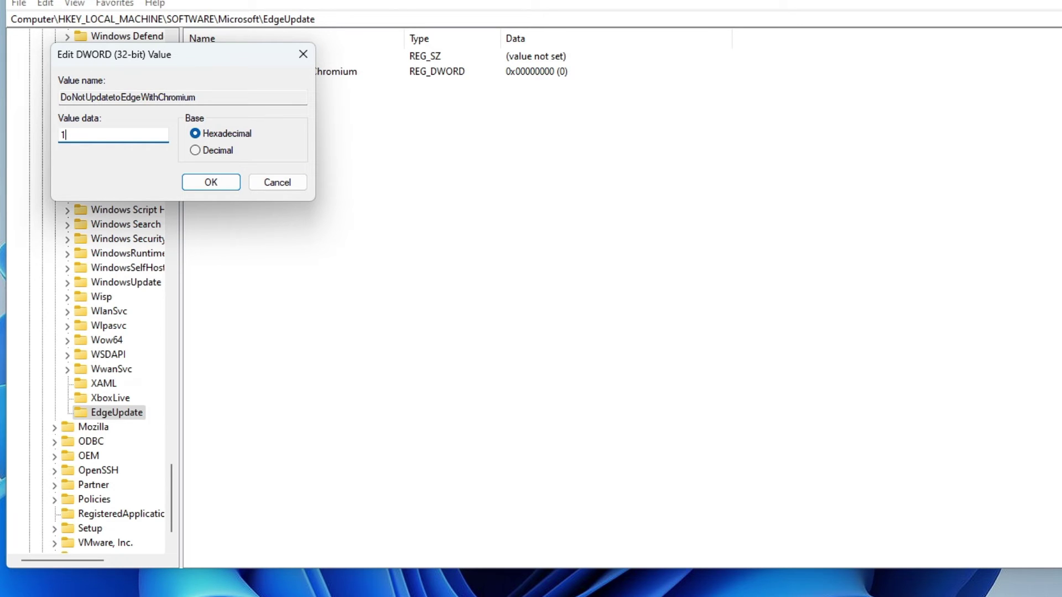
click(202, 180)
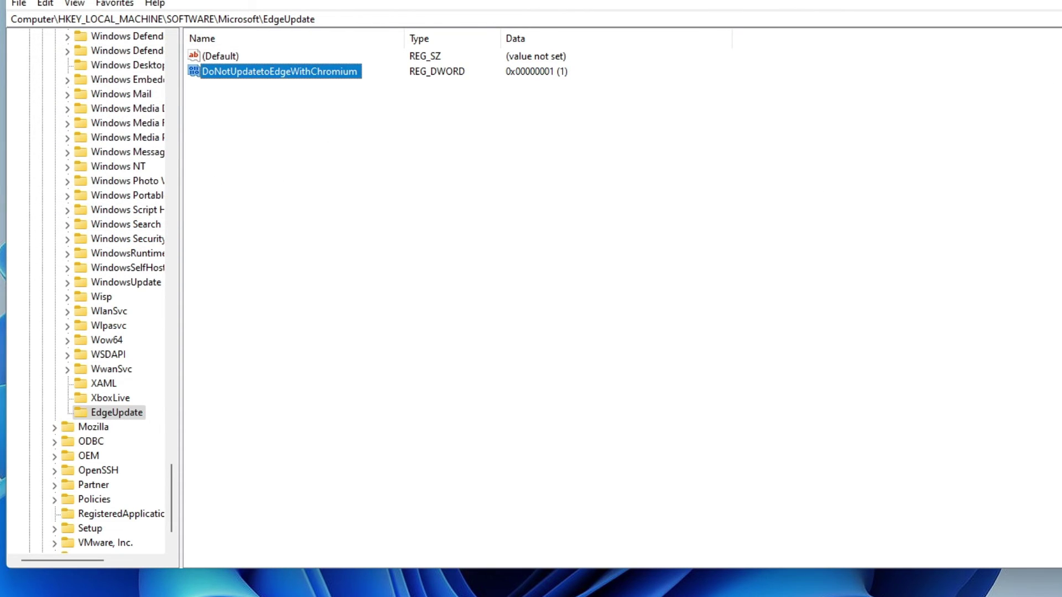
Step: Close Registry Editor with Alt+F4
key(alt+F4)
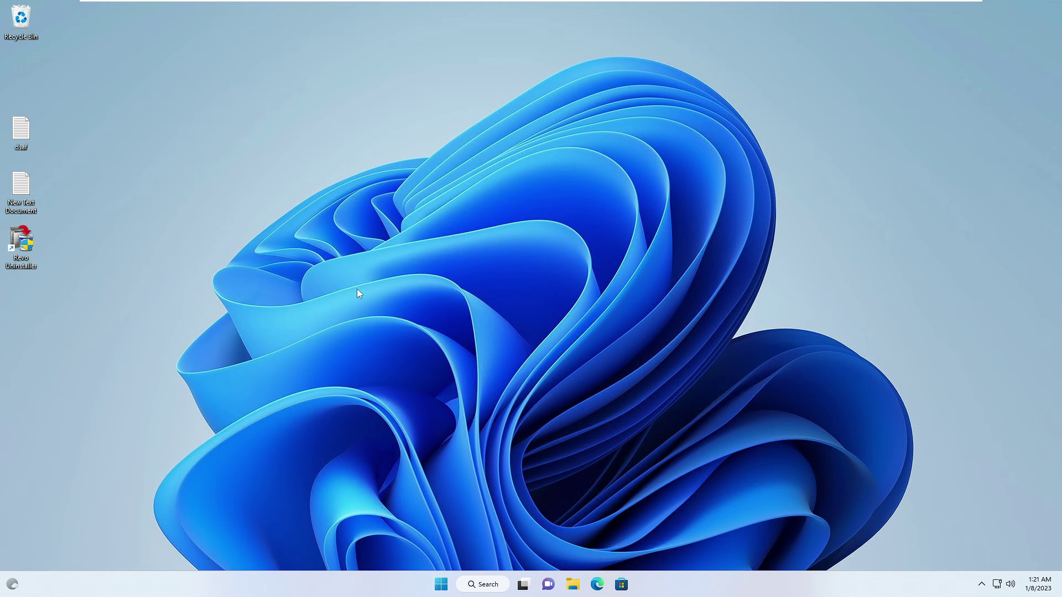
Step: Delete the broken Edge taskbar shortcut and check that searching 'edge' finds no installed app
click(603, 591)
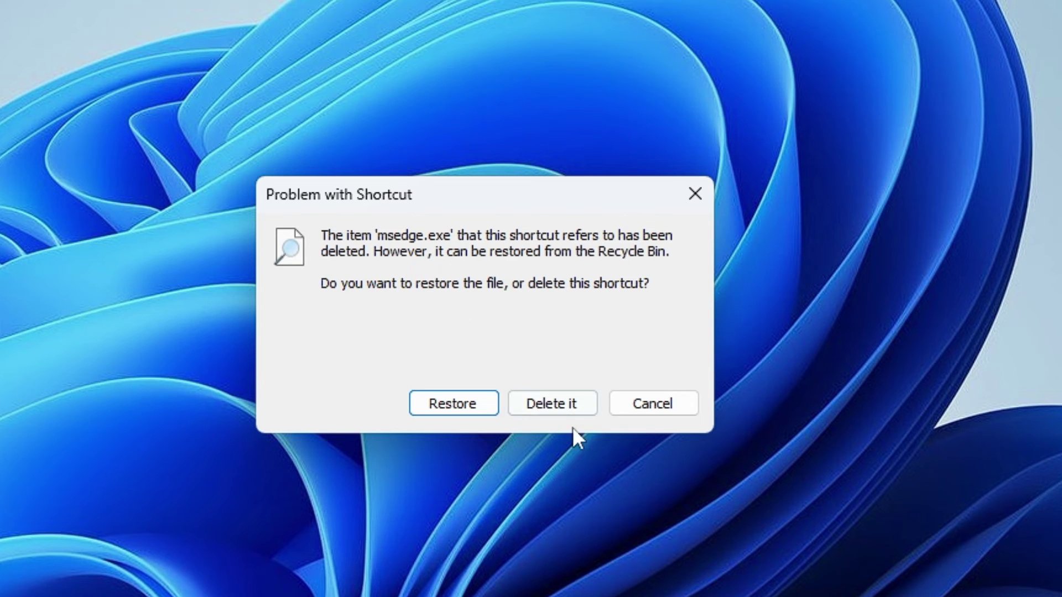
click(546, 408)
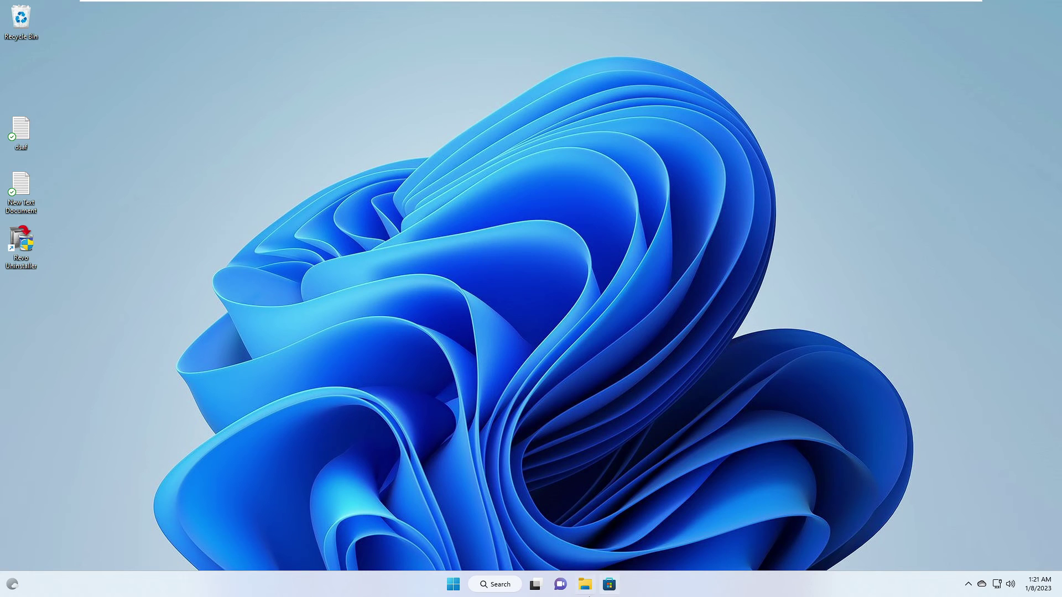
click(497, 586)
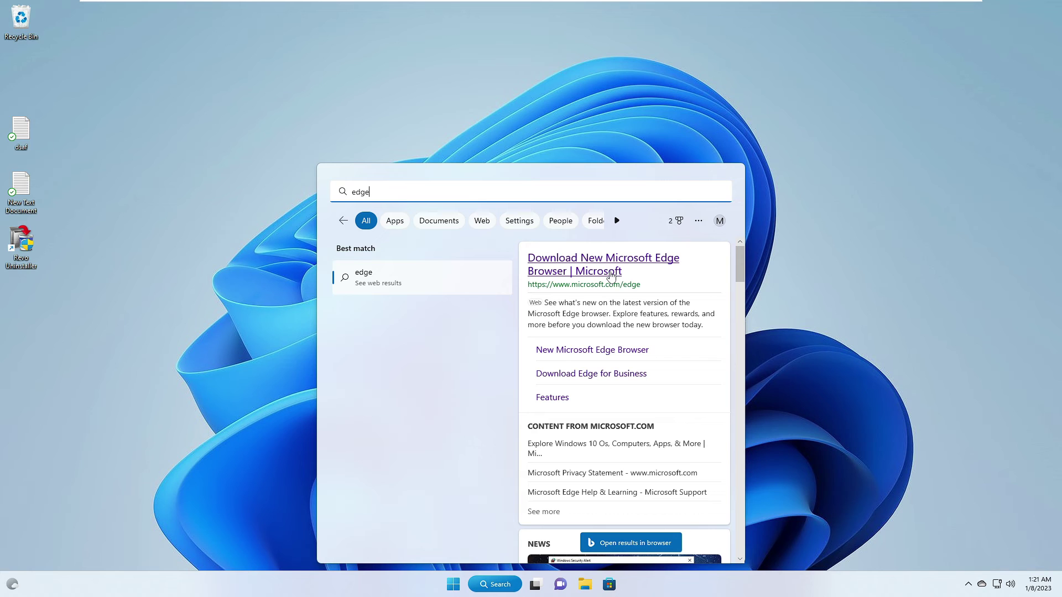
click(813, 273)
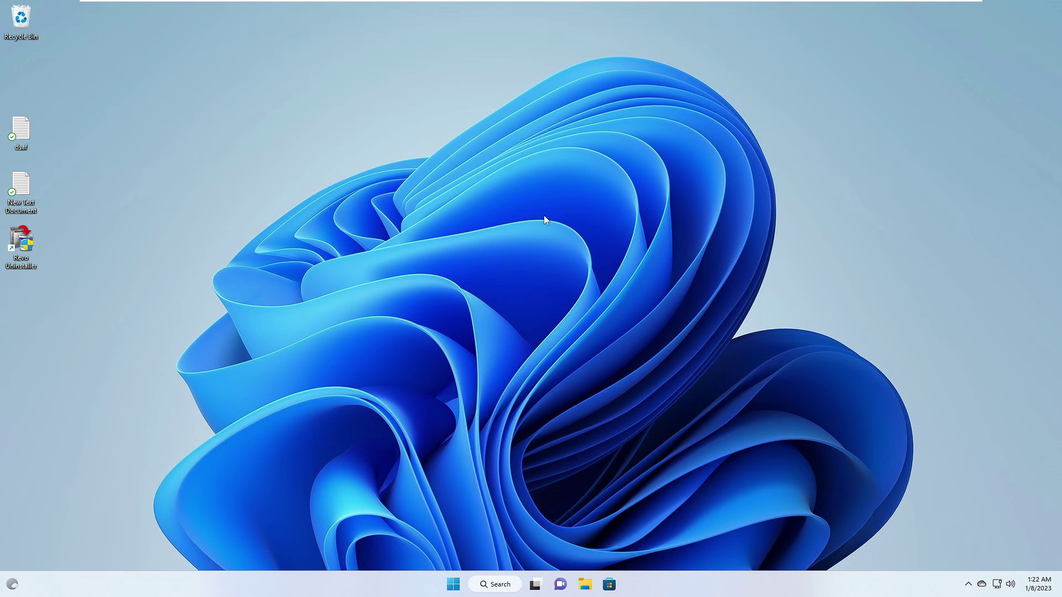
Step: Launch Registry Editor and navigate to HKEY_LOCAL_MACHINE\SOFTWARE\Microsoft\EdgeUpdate
click(501, 585)
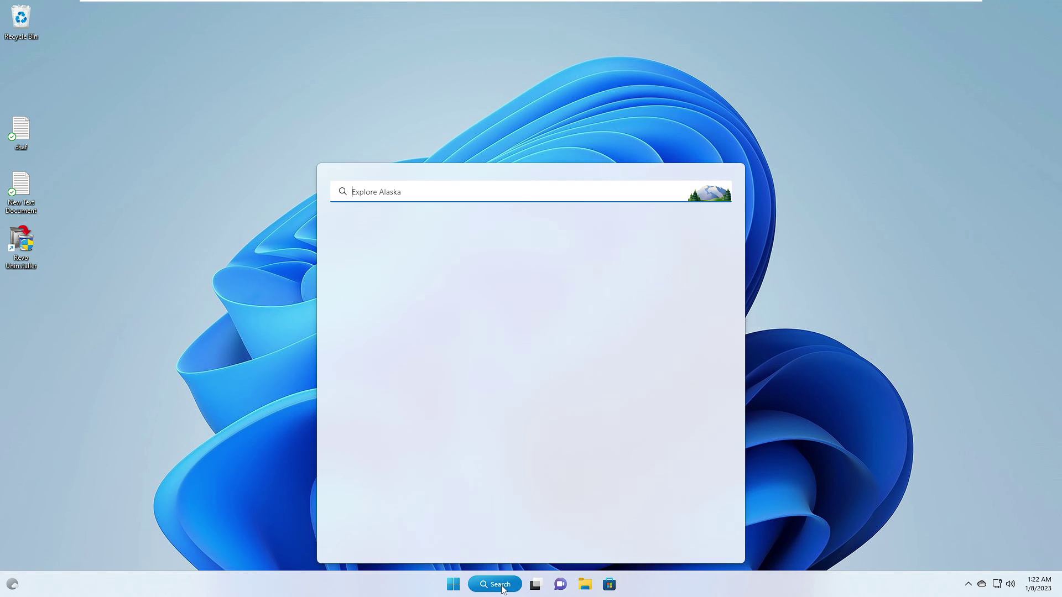
text(regedit)
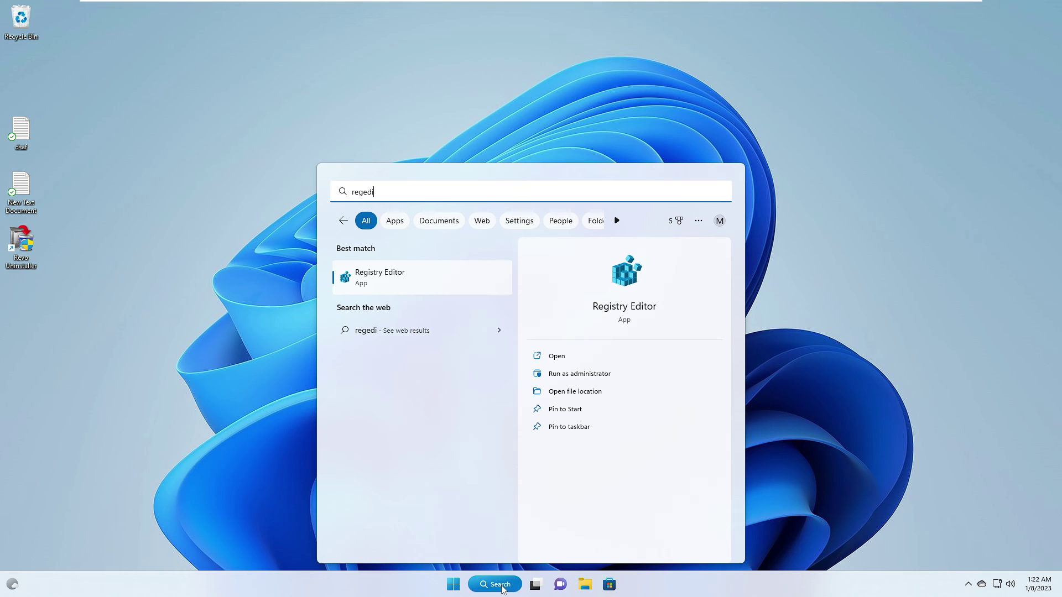
click(398, 281)
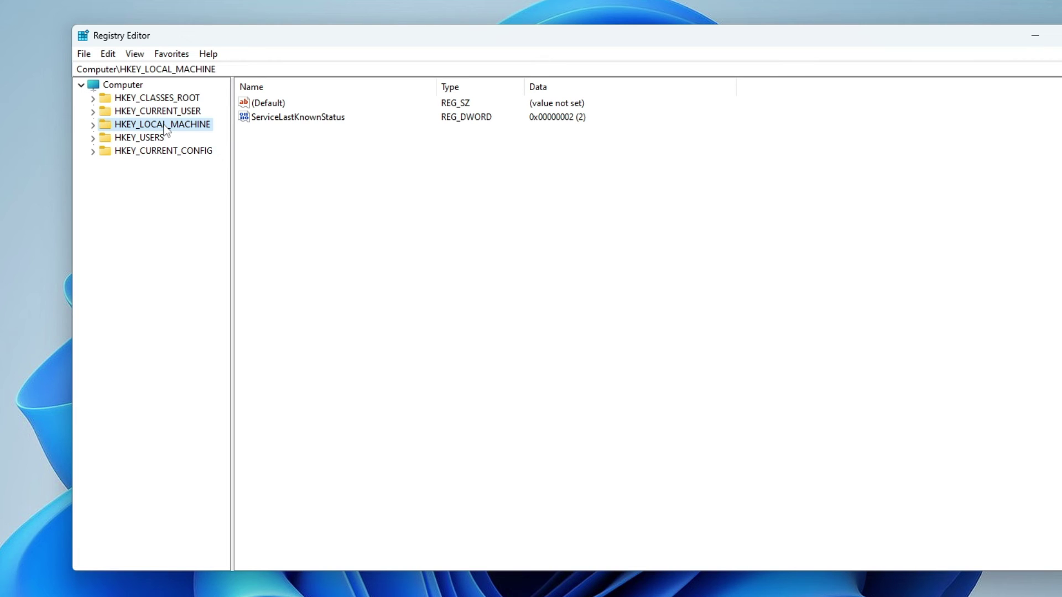
double_click(186, 125)
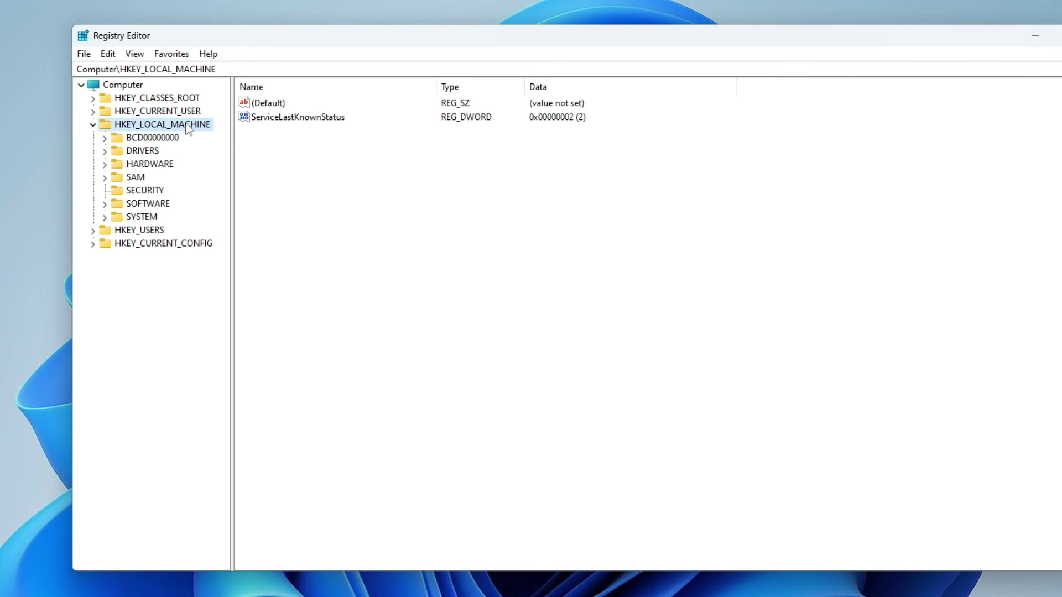
double_click(160, 206)
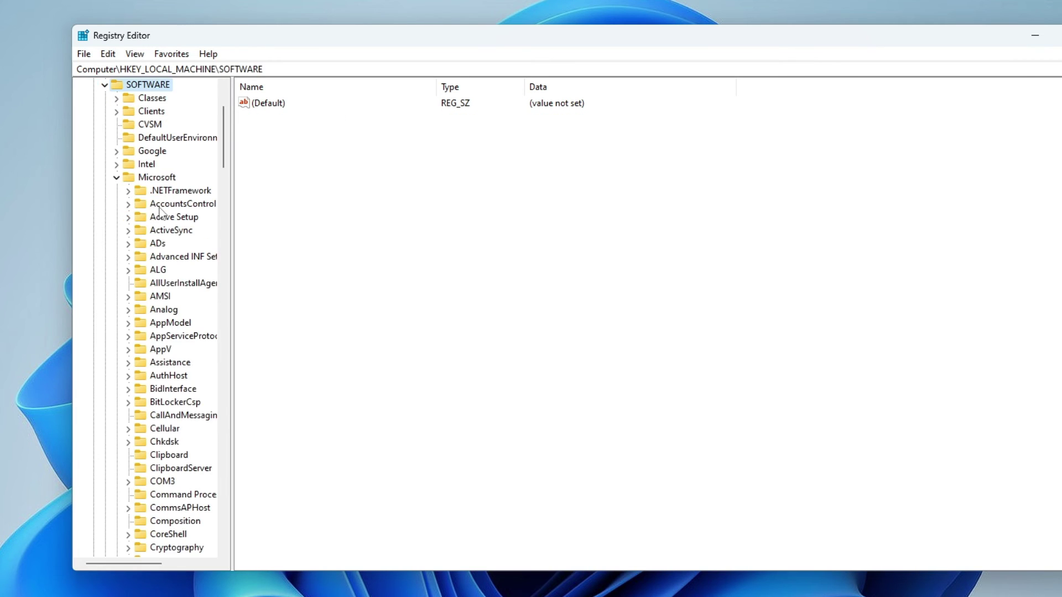
click(157, 178)
scroll(162, 380, down, 3)
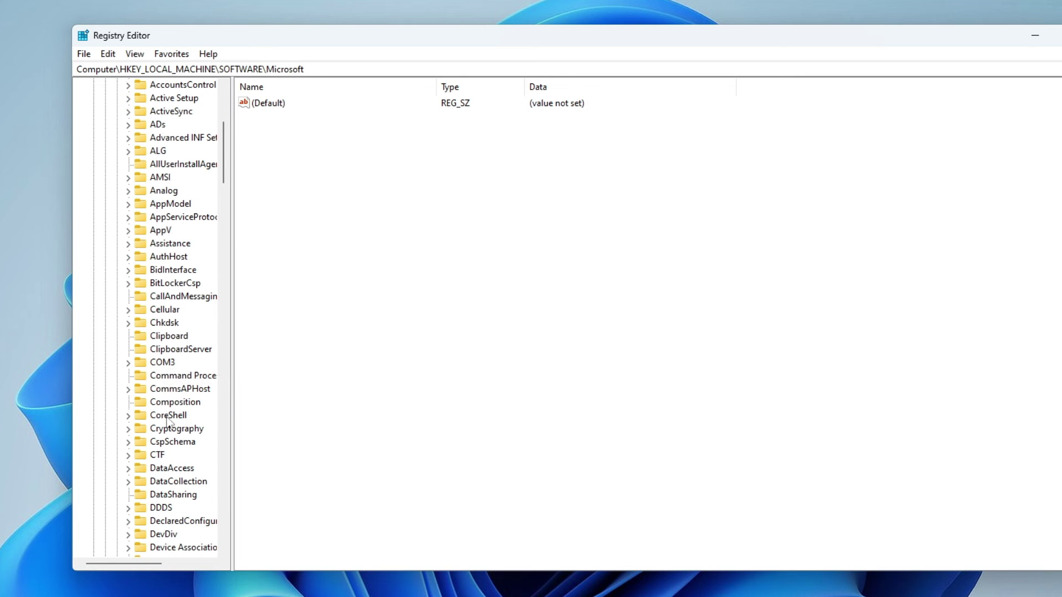
click(168, 483)
key(e)
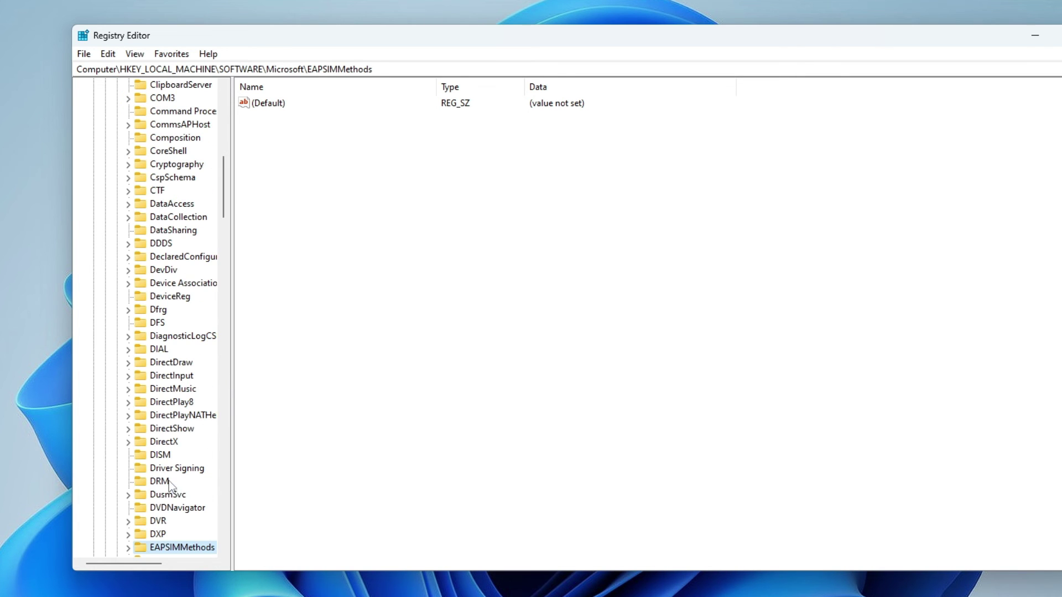
scroll(176, 483, down, 2)
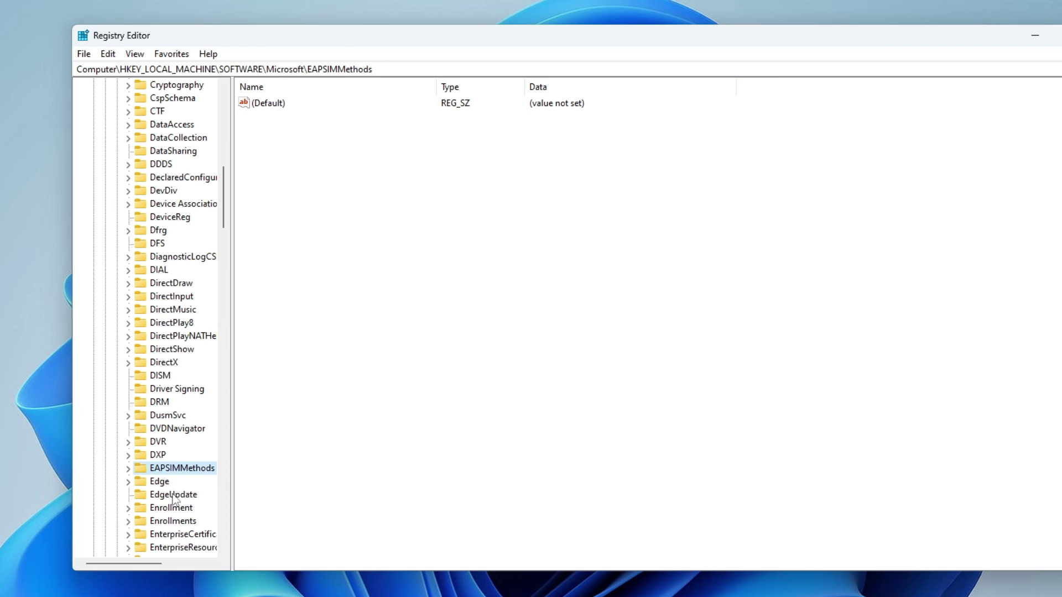
click(184, 495)
Step: Change the DoNotUpdatetoEdgeWithChromium value data back to 0
click(334, 121)
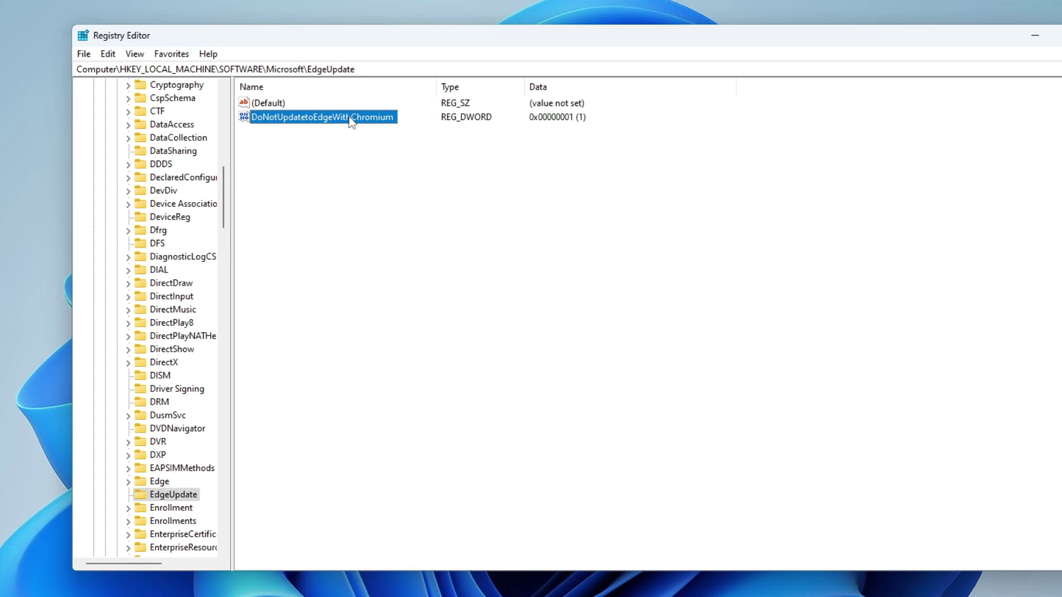
double_click(350, 121)
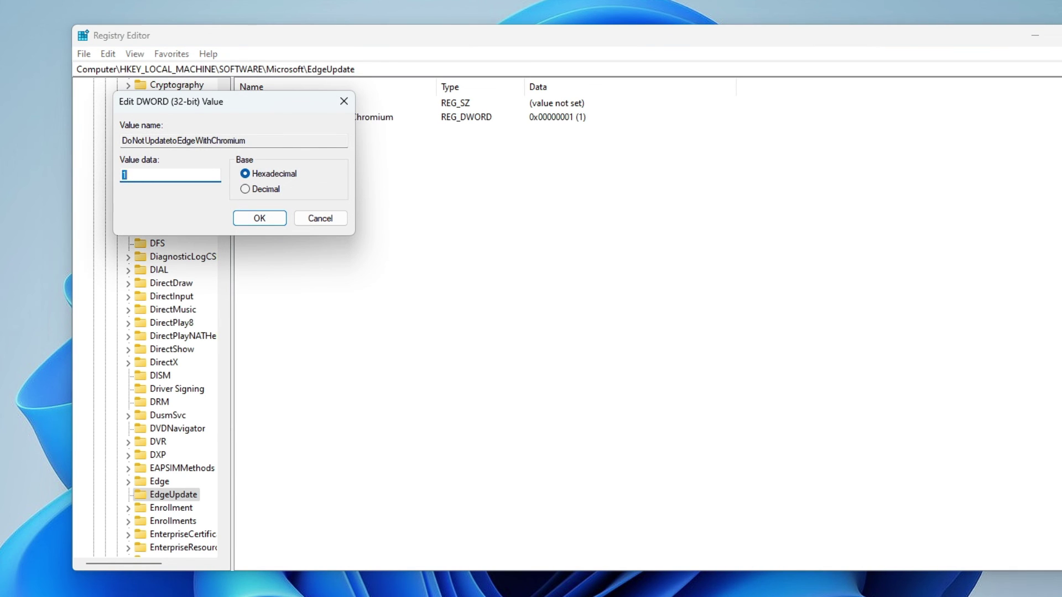
text(0)
click(263, 218)
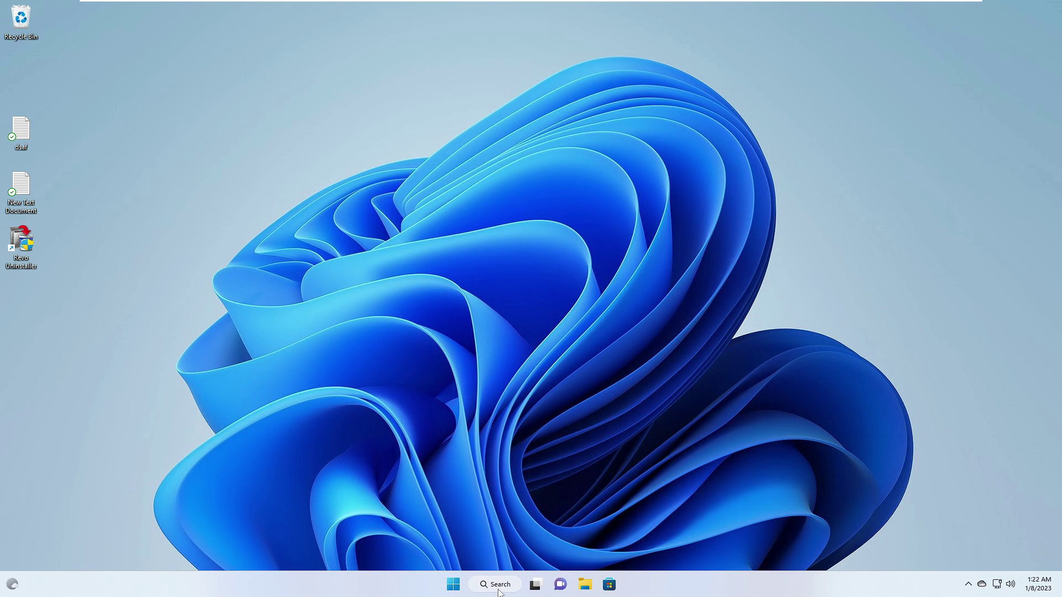
Step: Launch Microsoft Store, search 'edge', and open the Microsoft Edge Browser result
click(497, 587)
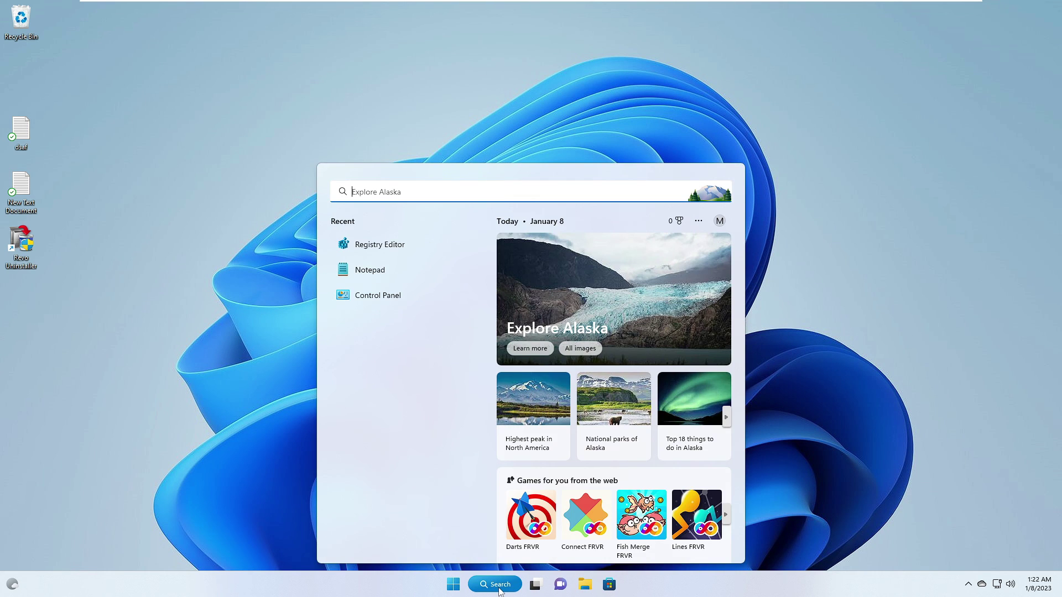
text(store)
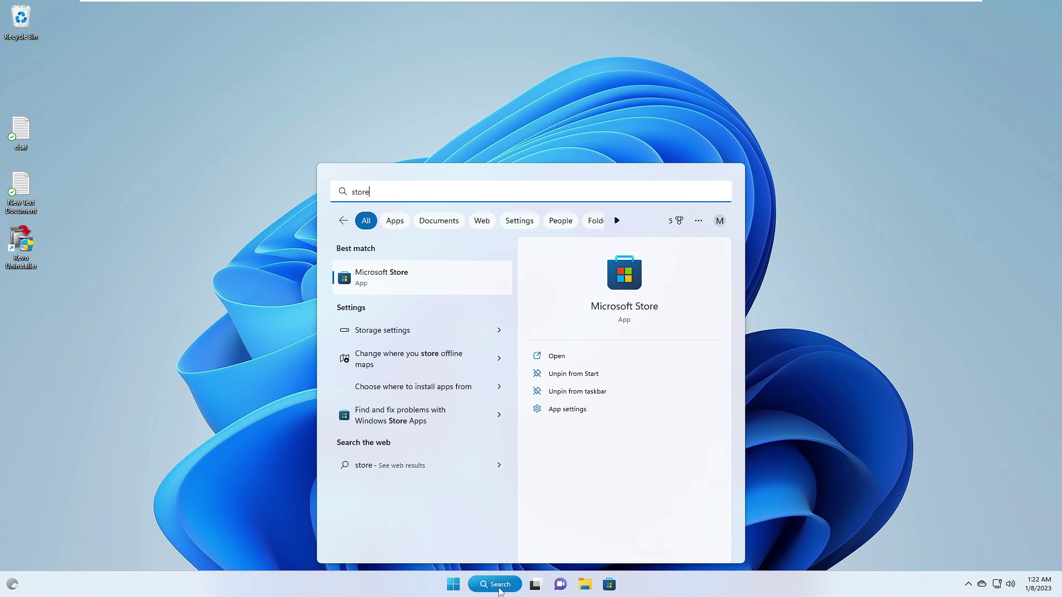
key(Return)
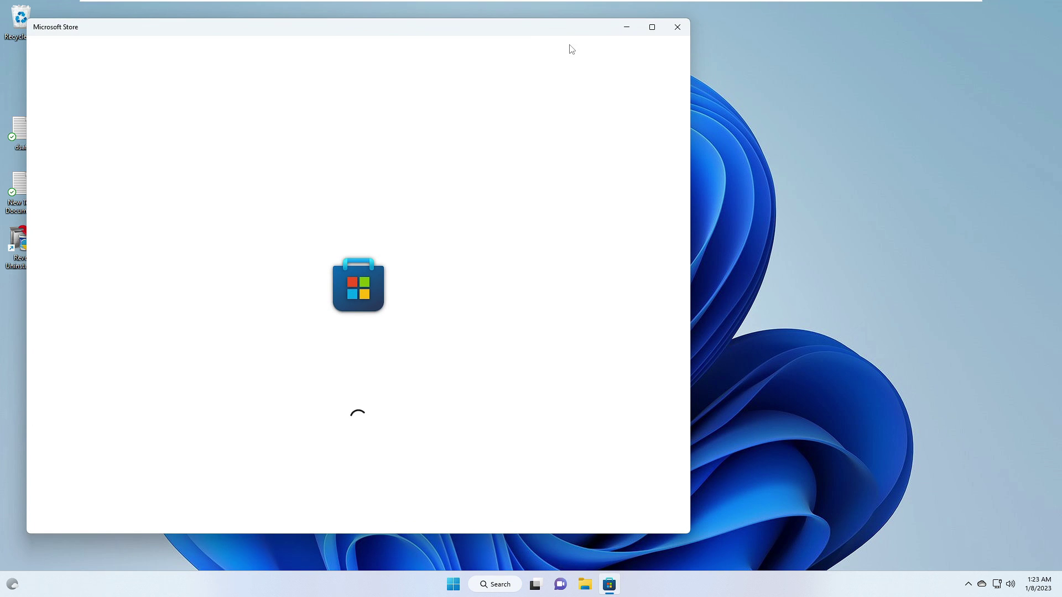
text(edge)
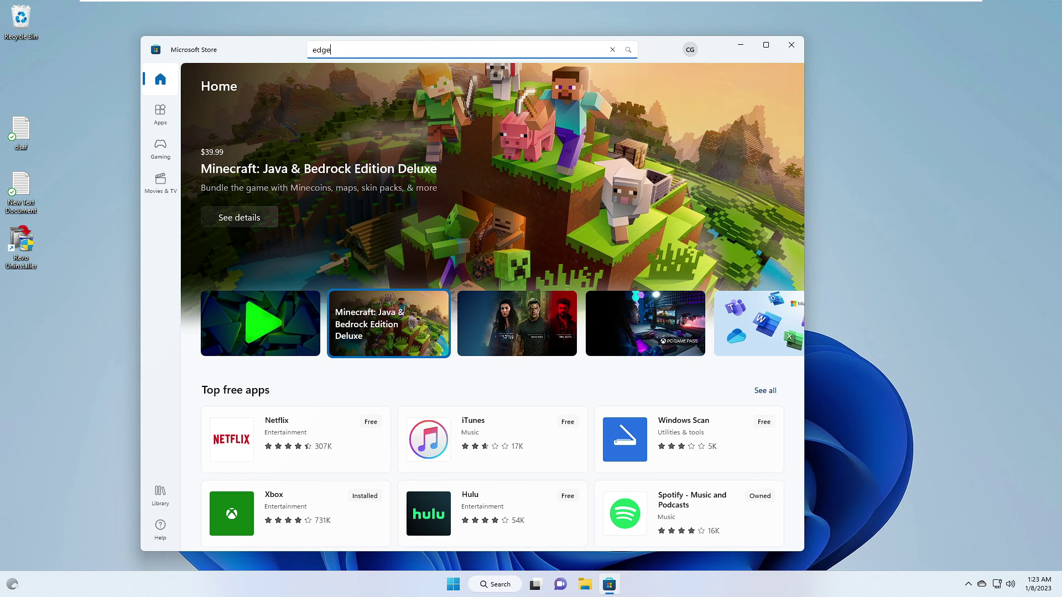
key(Return)
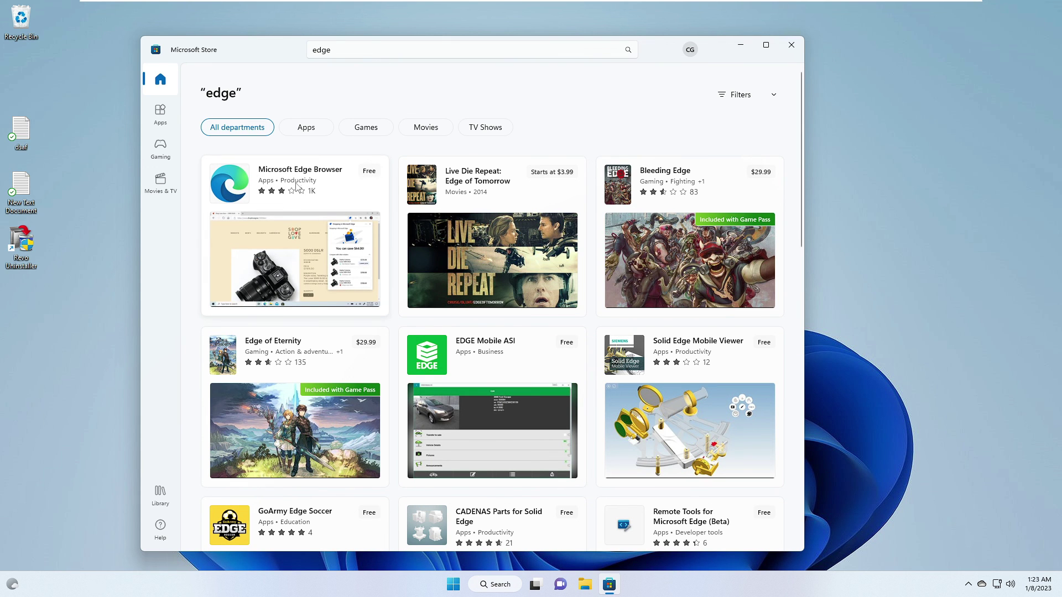
click(321, 187)
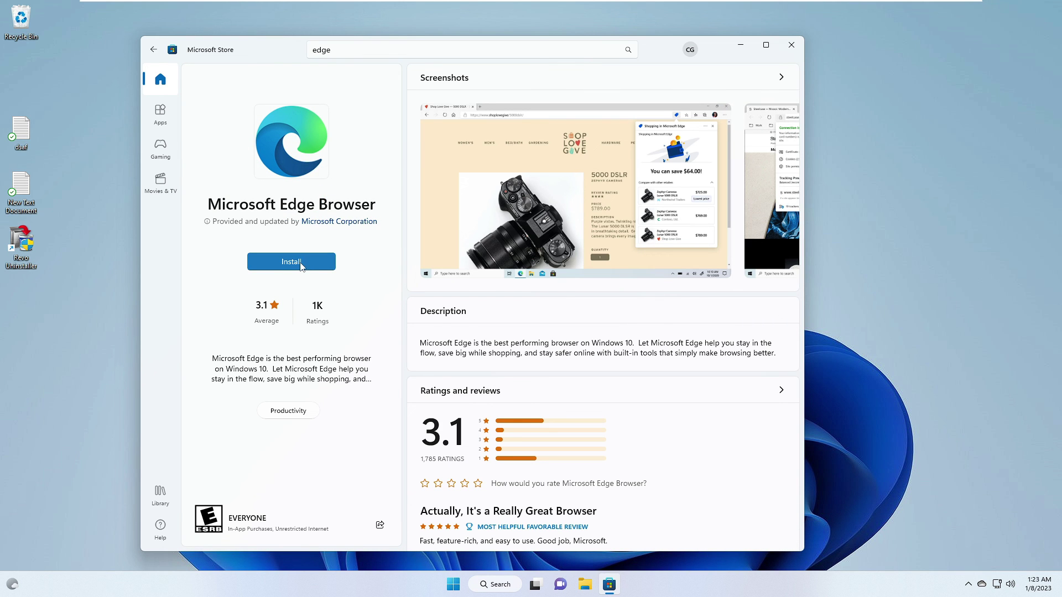